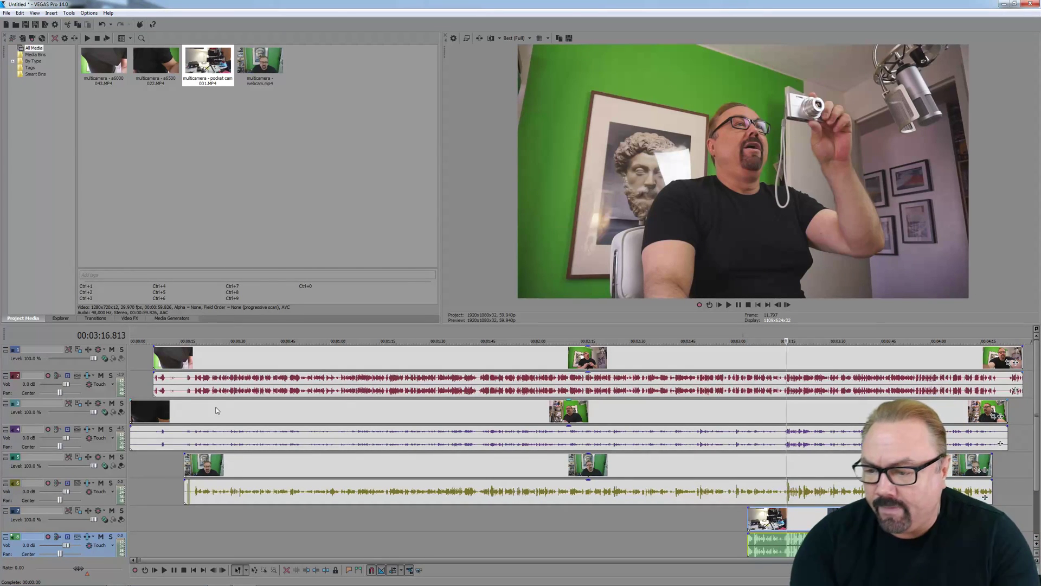
# Scrub the playhead from the start to the clap at about 16 seconds.
pyautogui.click(199, 483)
pyautogui.click(174, 468)
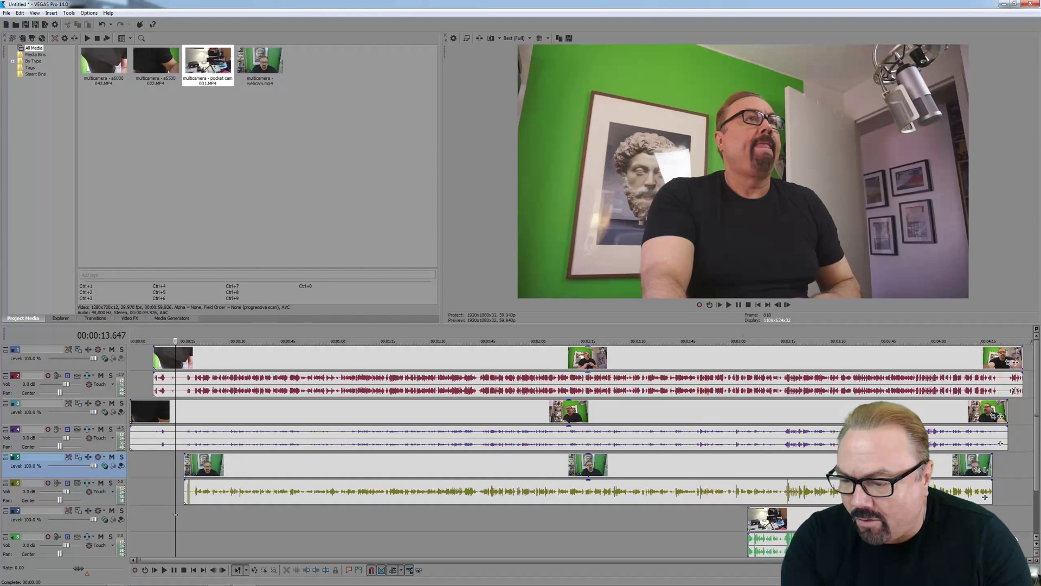
pyautogui.moveTo(174, 514)
pyautogui.mouseDown()
pyautogui.moveTo(195, 520)
pyautogui.moveTo(184, 518)
pyautogui.mouseUp()
# Zoom in at the clap and mute the video on tracks 1, 3, 5 and 7.
pyautogui.scroll(10, 185, 518)
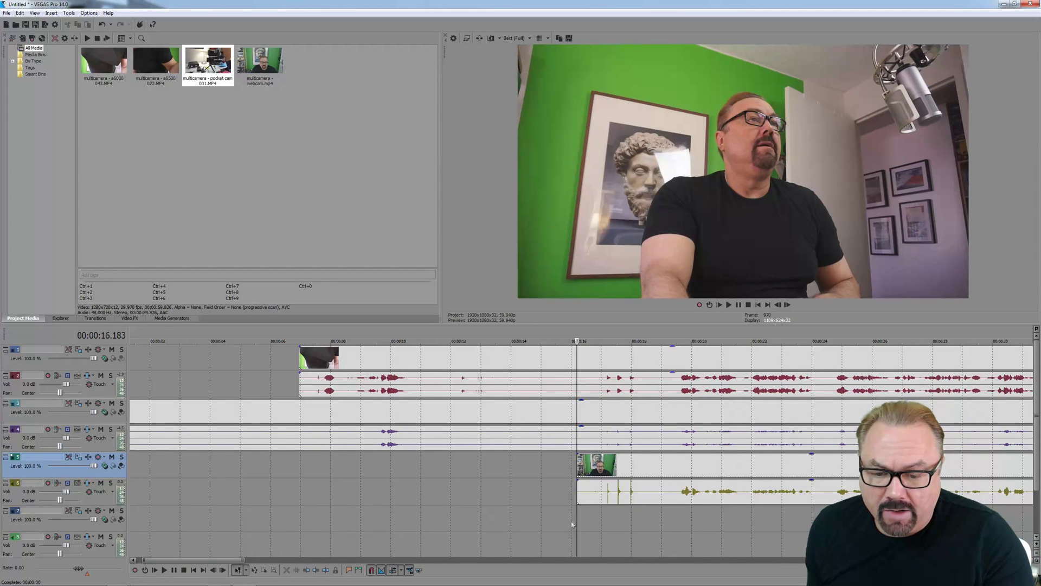
pyautogui.moveTo(578, 526)
pyautogui.mouseDown()
pyautogui.moveTo(634, 527)
pyautogui.moveTo(590, 527)
pyautogui.mouseUp()
pyautogui.click(112, 349)
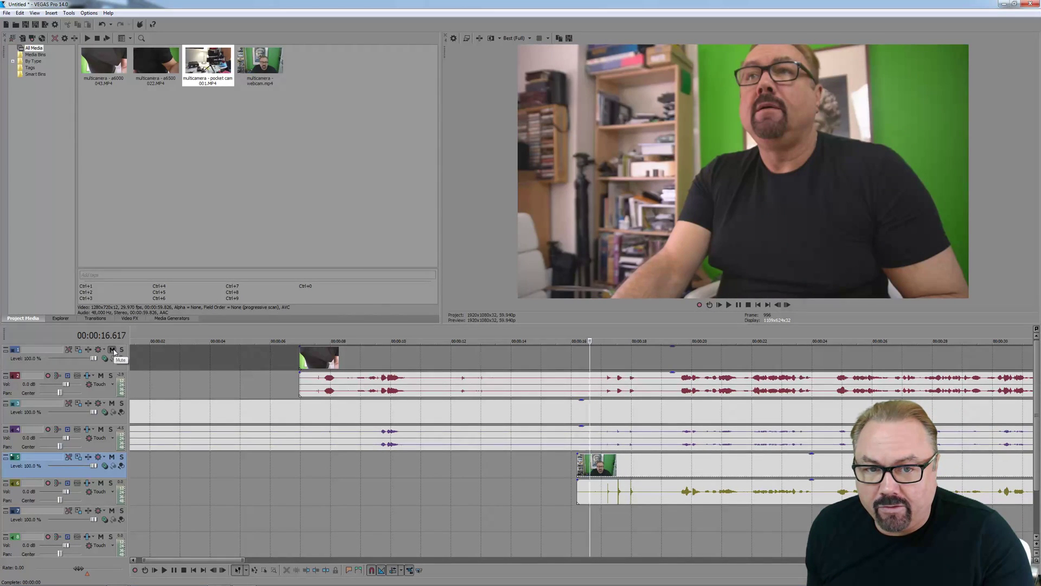
pyautogui.click(112, 404)
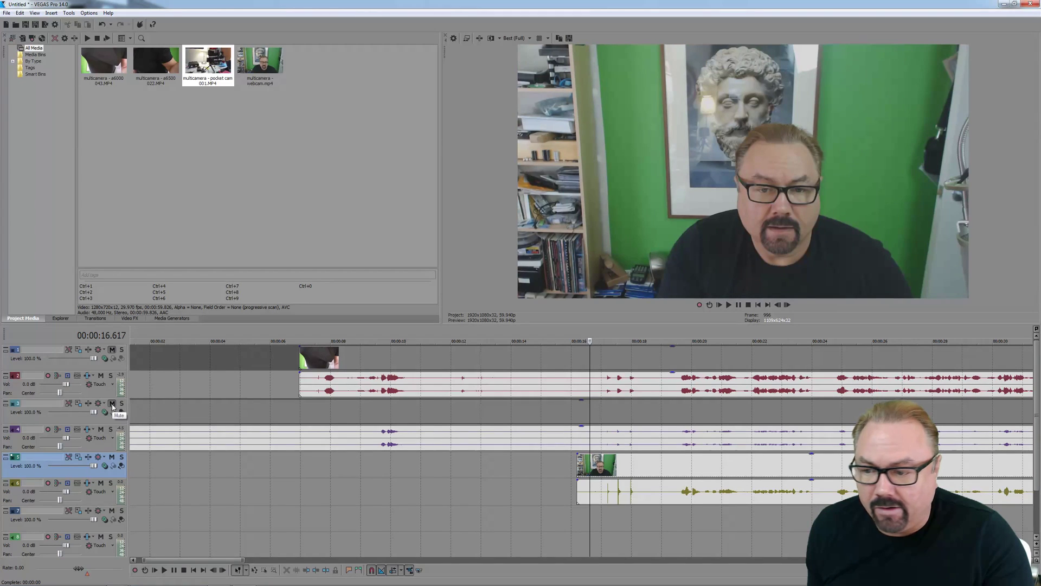
pyautogui.click(112, 457)
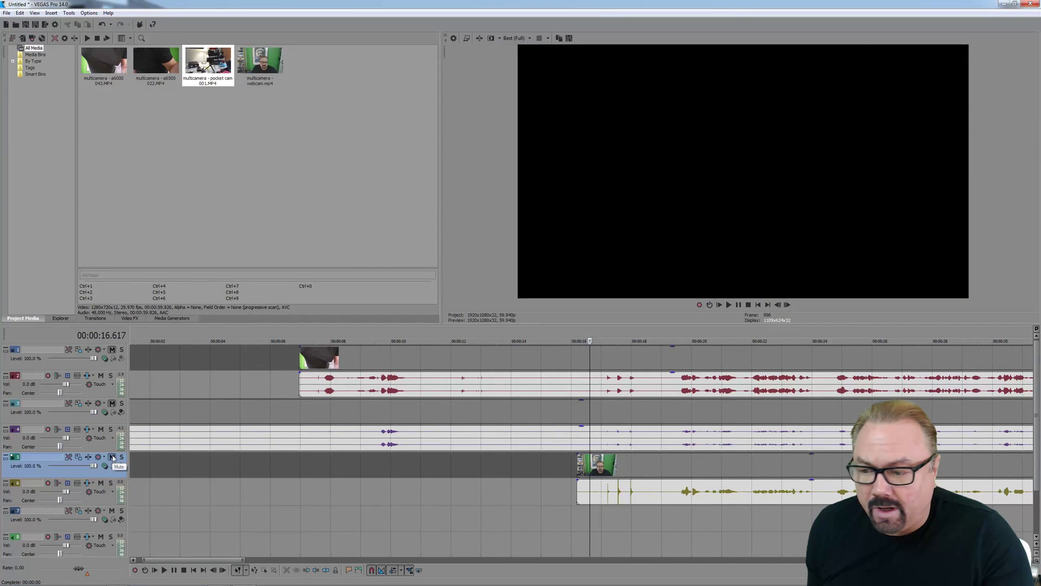
pyautogui.click(112, 511)
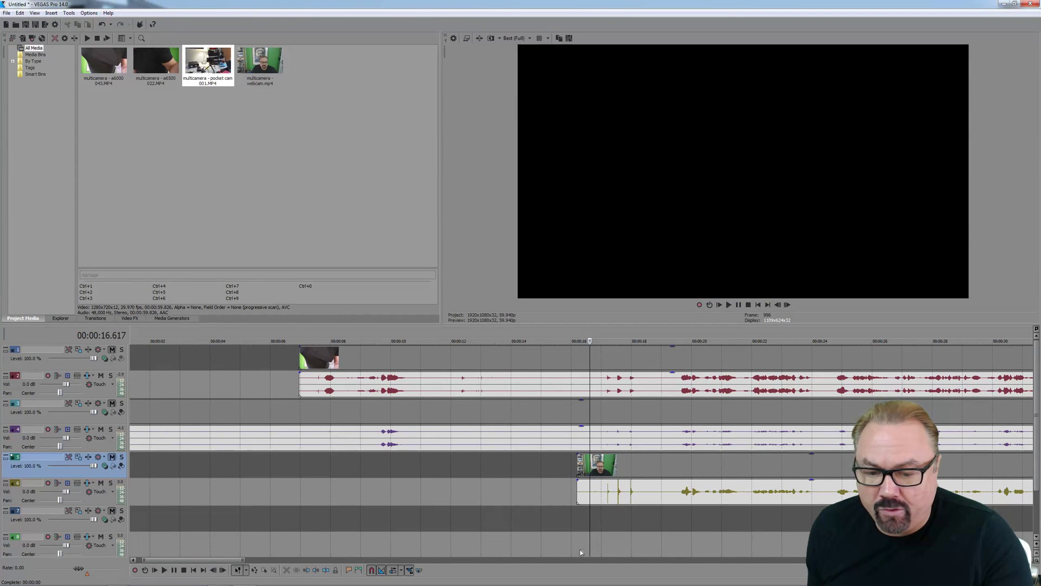
# Zoom out, scrub the pocket-cam footage, and unmute video tracks 7, 5, 3 and 1.
pyautogui.scroll(-8, 590, 542)
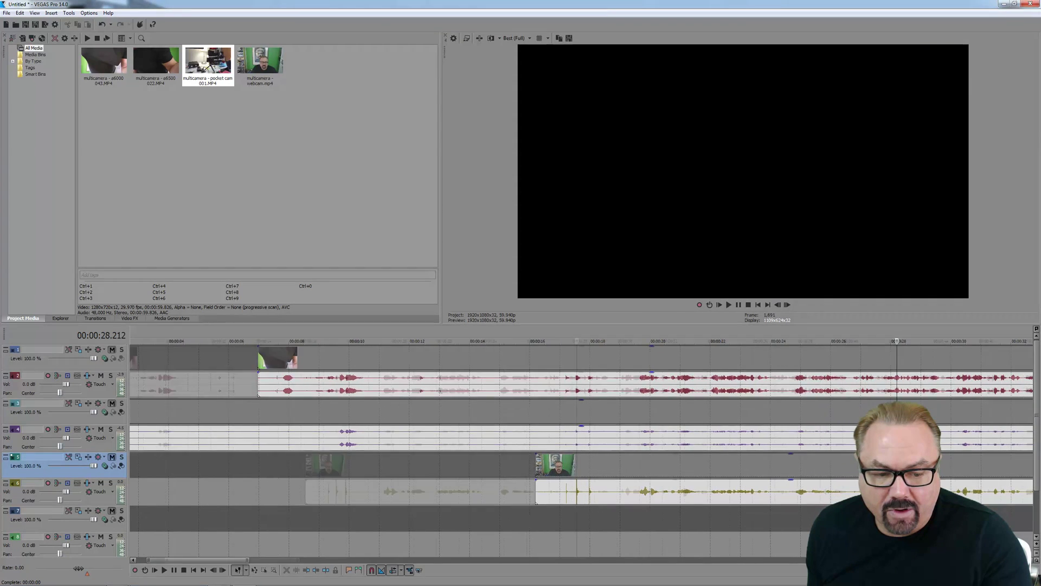
pyautogui.click(728, 530)
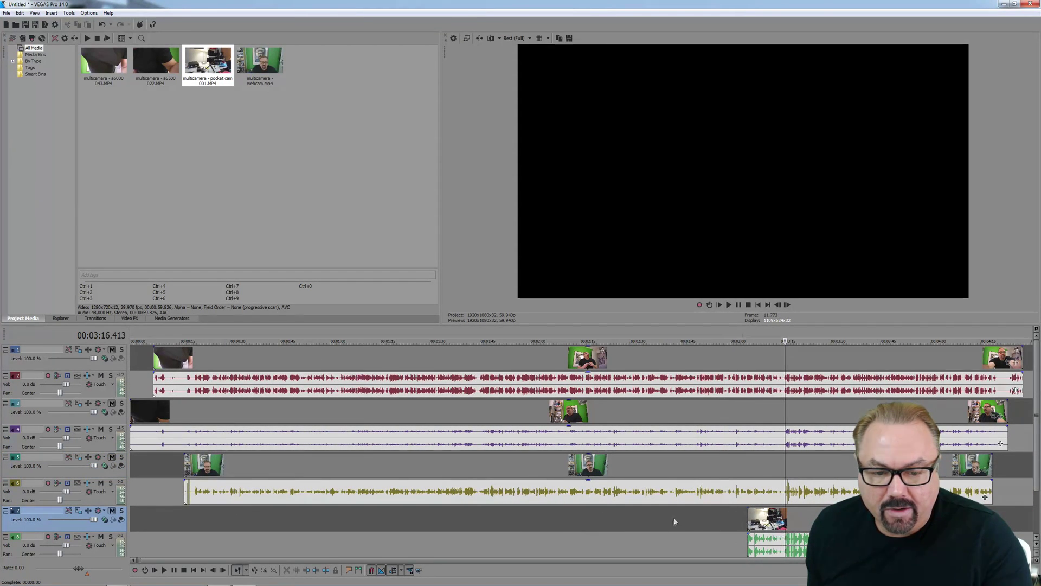
pyautogui.click(112, 512)
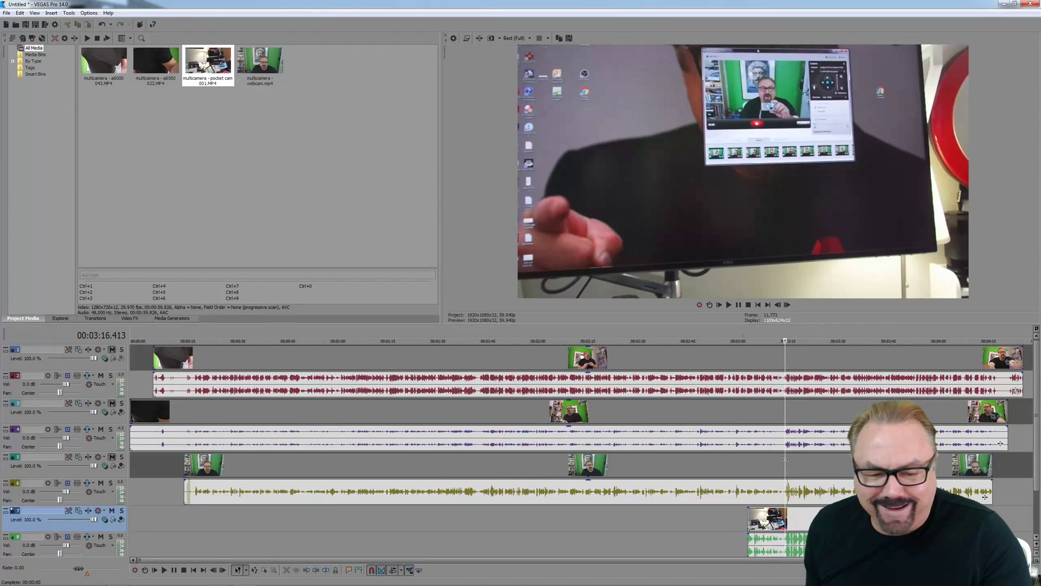
pyautogui.moveTo(785, 460); pyautogui.dragTo(768, 486)
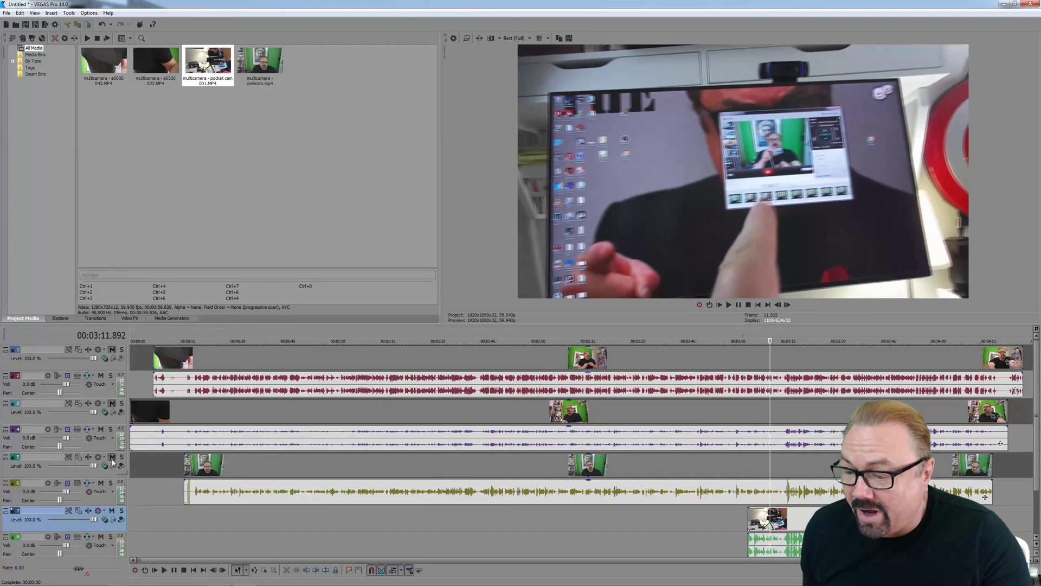
pyautogui.click(111, 457)
pyautogui.click(112, 403)
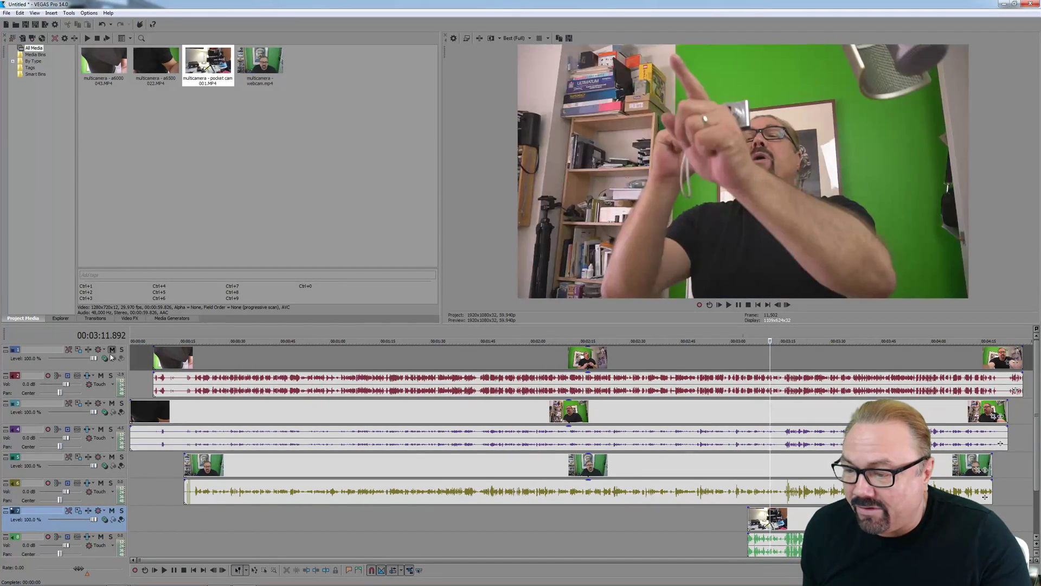
pyautogui.click(112, 350)
pyautogui.click(121, 403)
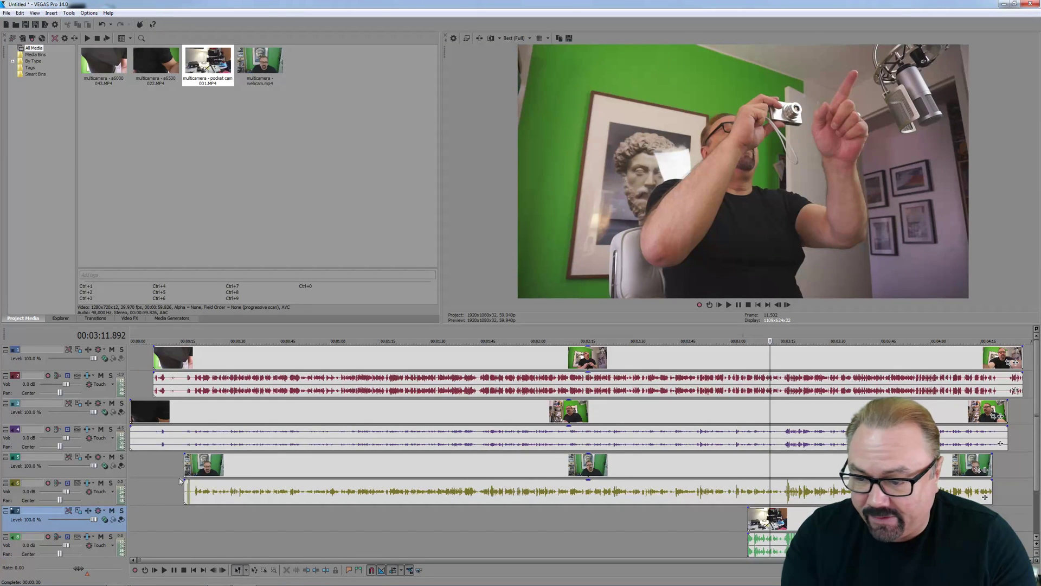
# Box-select all camera events on tracks 1 to 6 with the Selection Edit Tool.
pyautogui.click(264, 570)
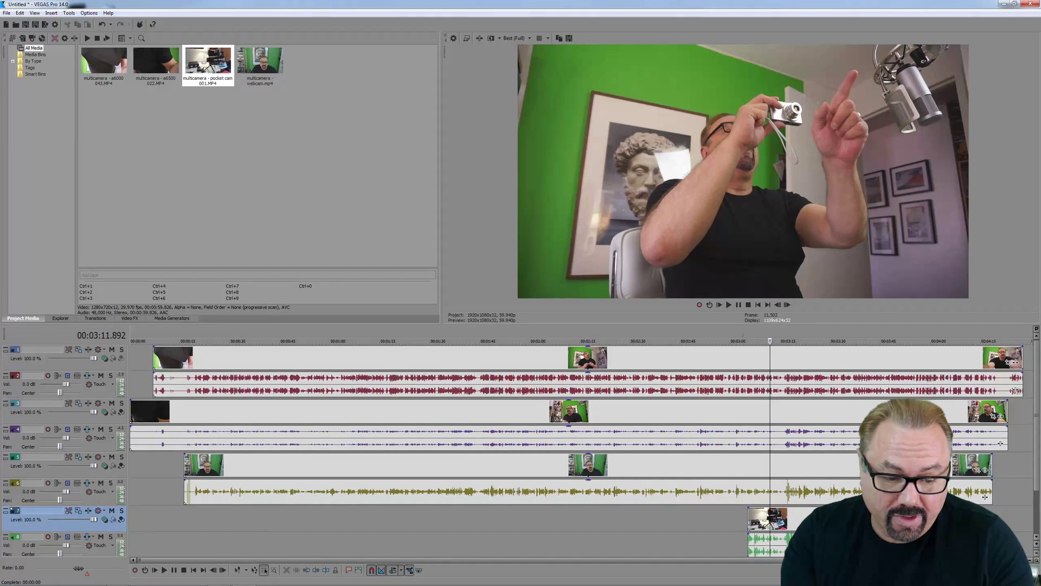
pyautogui.moveTo(840, 445); pyautogui.dragTo(438, 353)
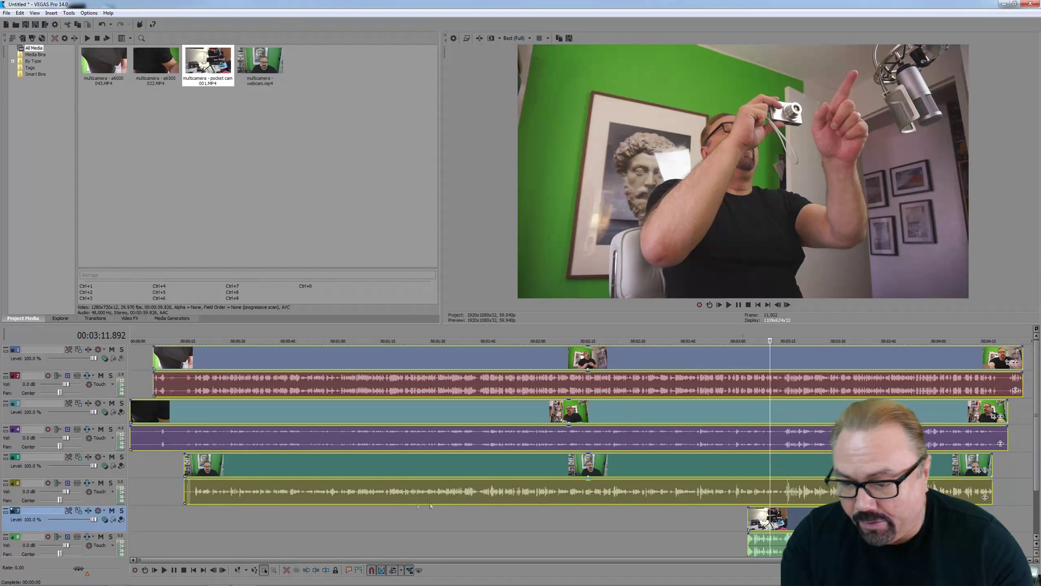
# Return to the Normal Edit Tool, zoom in, and scroll the timeline back to its start.
pyautogui.click(239, 570)
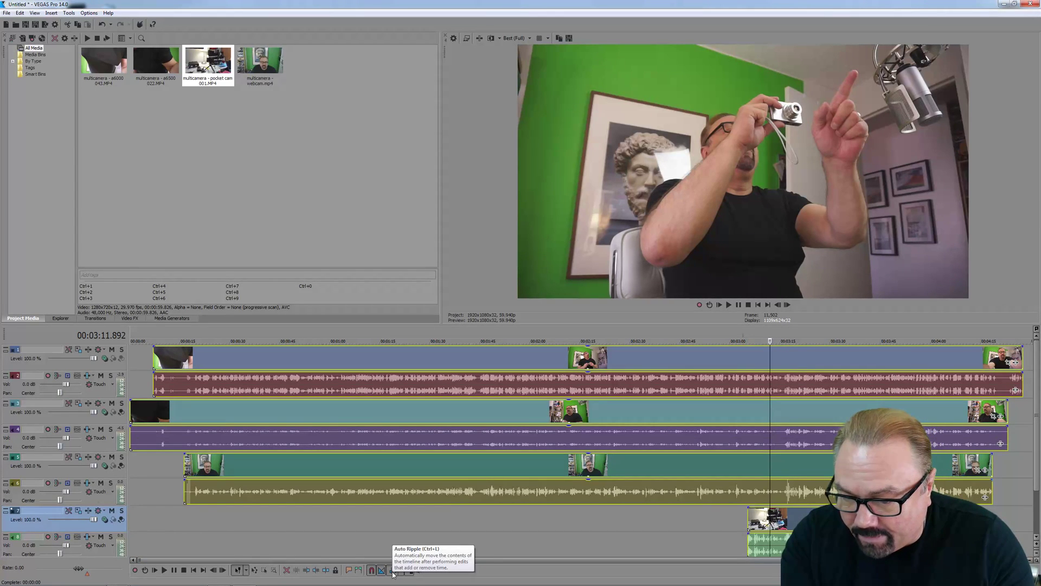
pyautogui.scroll(3, 185, 532)
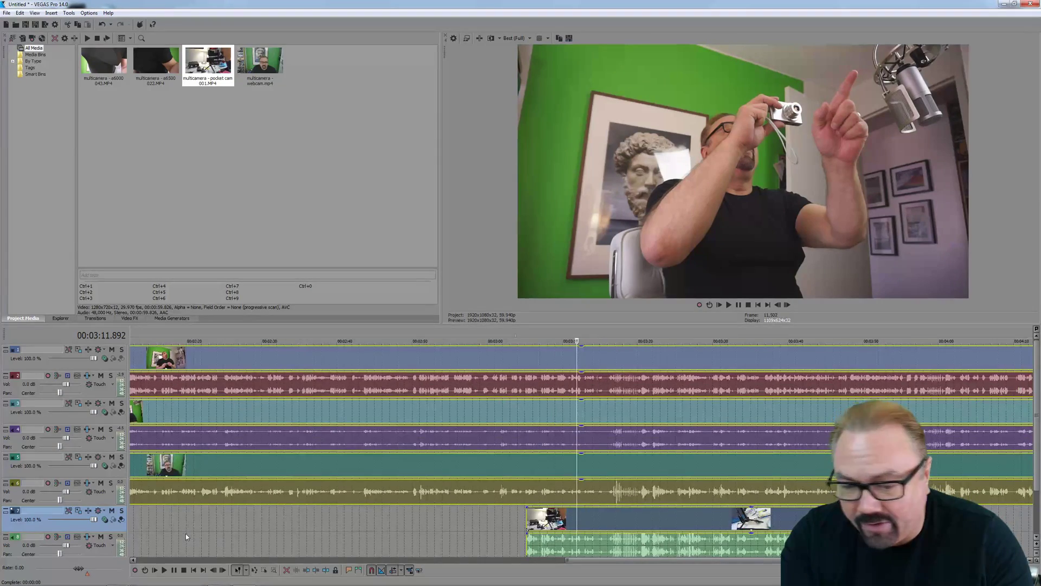
pyautogui.moveTo(594, 564); pyautogui.dragTo(163, 564)
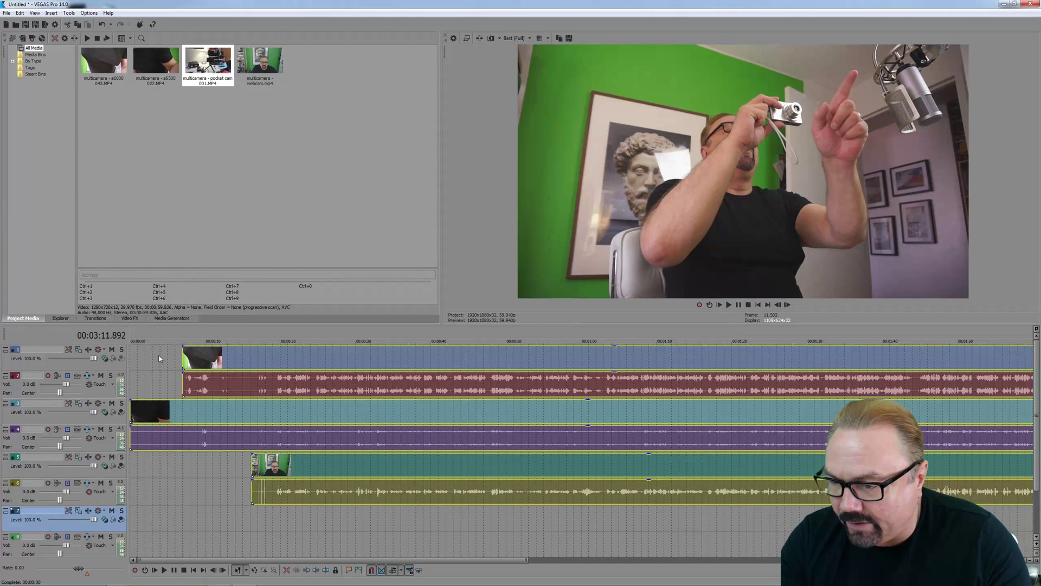
# Split the events at the sync point with S and select the leading pieces.
pyautogui.click(274, 360)
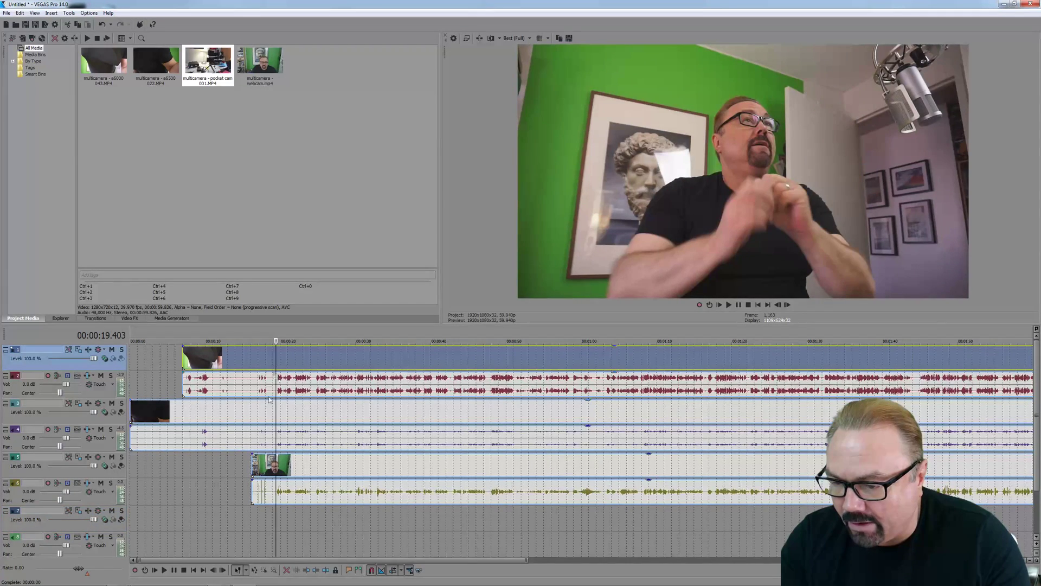
pyautogui.moveTo(274, 526)
pyautogui.mouseDown()
pyautogui.moveTo(365, 510)
pyautogui.moveTo(485, 516)
pyautogui.moveTo(271, 527)
pyautogui.mouseUp()
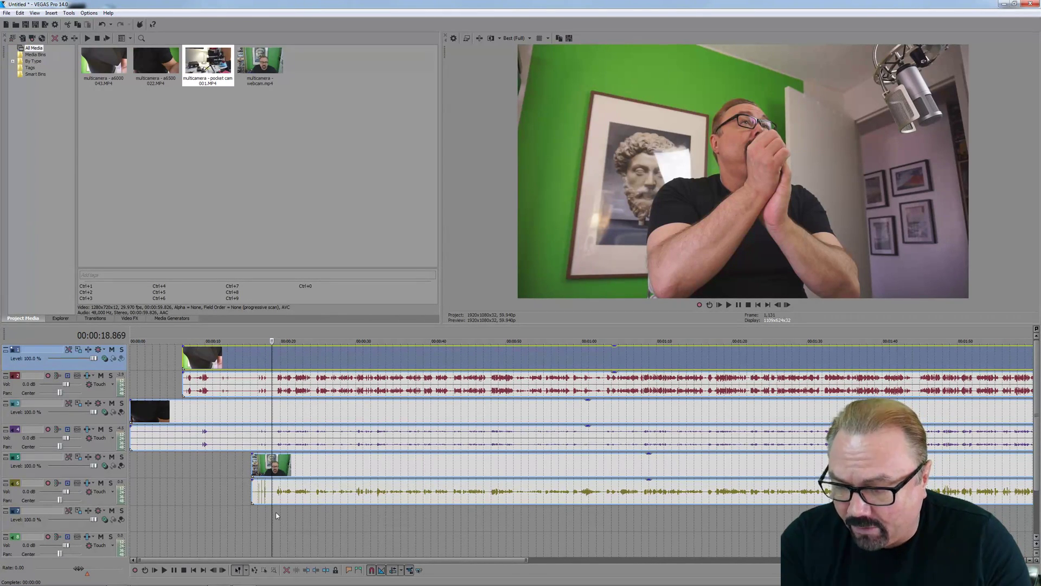
pyautogui.press('s')
pyautogui.click(194, 363)
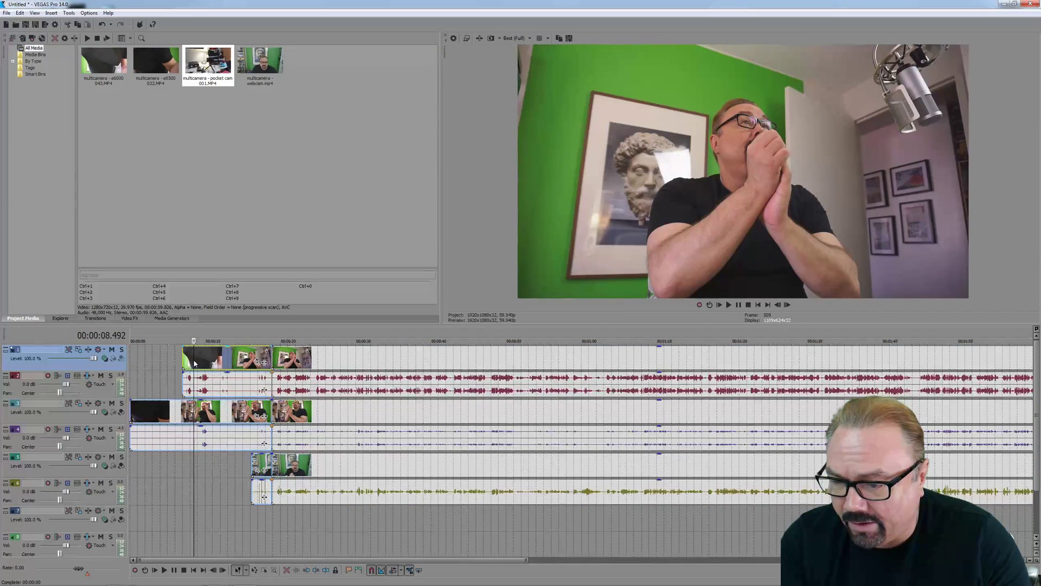
# Delete the leading pieces, then undo that deletion from the Edit menu.
pyautogui.press('Delete')
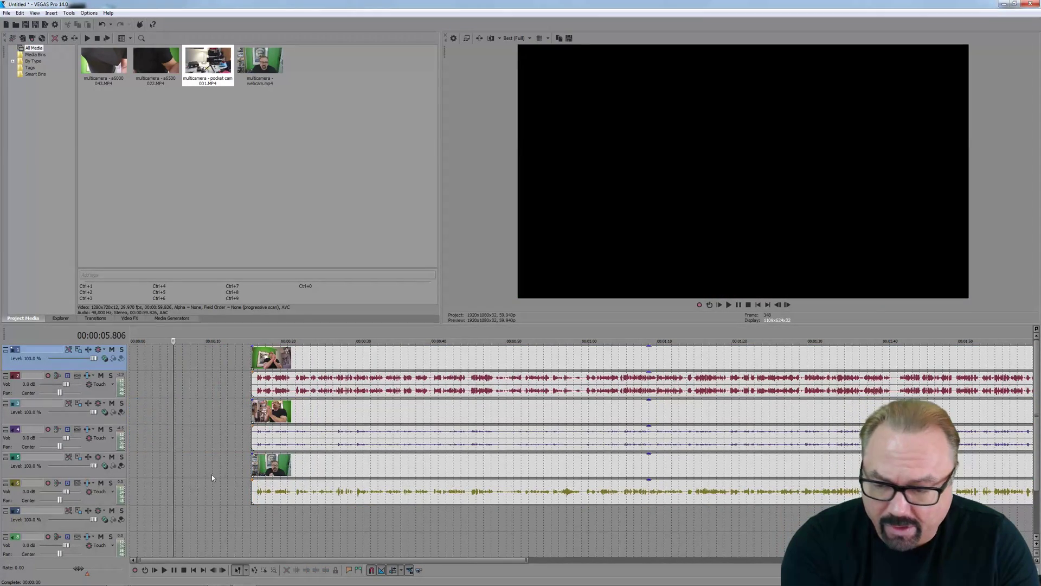
pyautogui.scroll(-5, 378, 399)
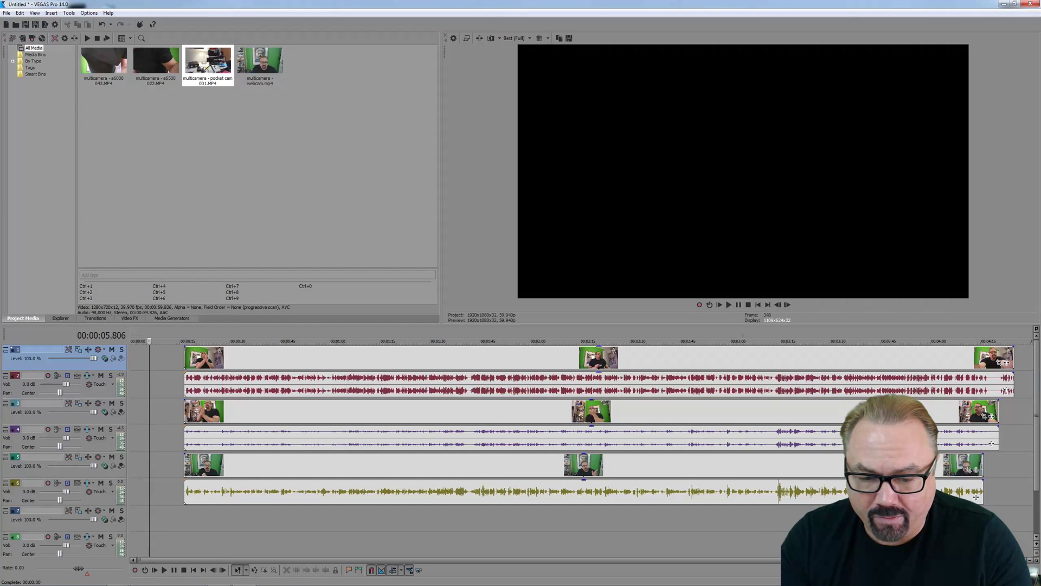
pyautogui.click(17, 14)
pyautogui.click(49, 157)
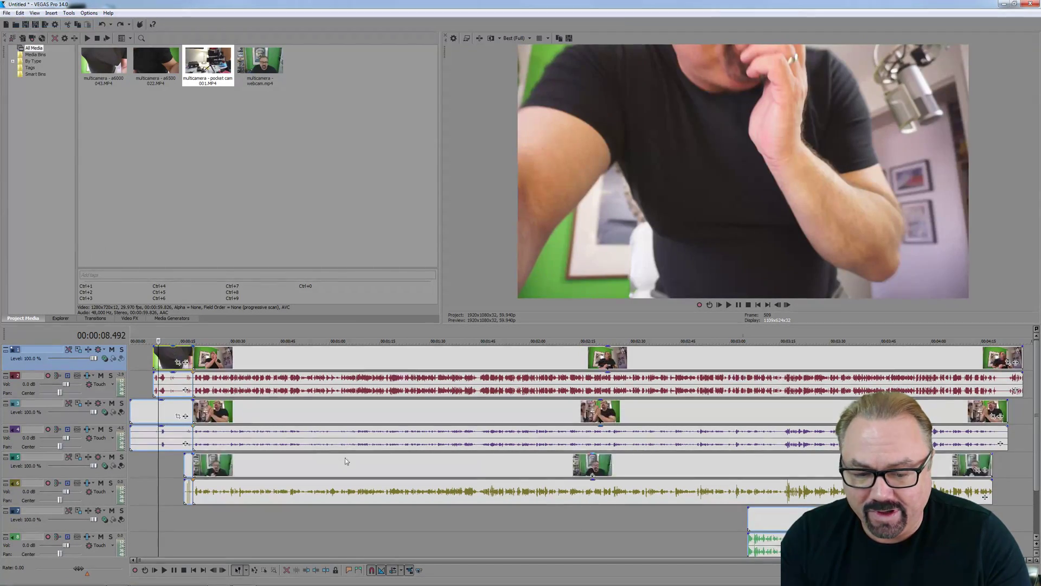
# Select the lead-in events including track 4's audio and delete them, rippling clips left.
pyautogui.click(774, 520)
pyautogui.click(163, 443)
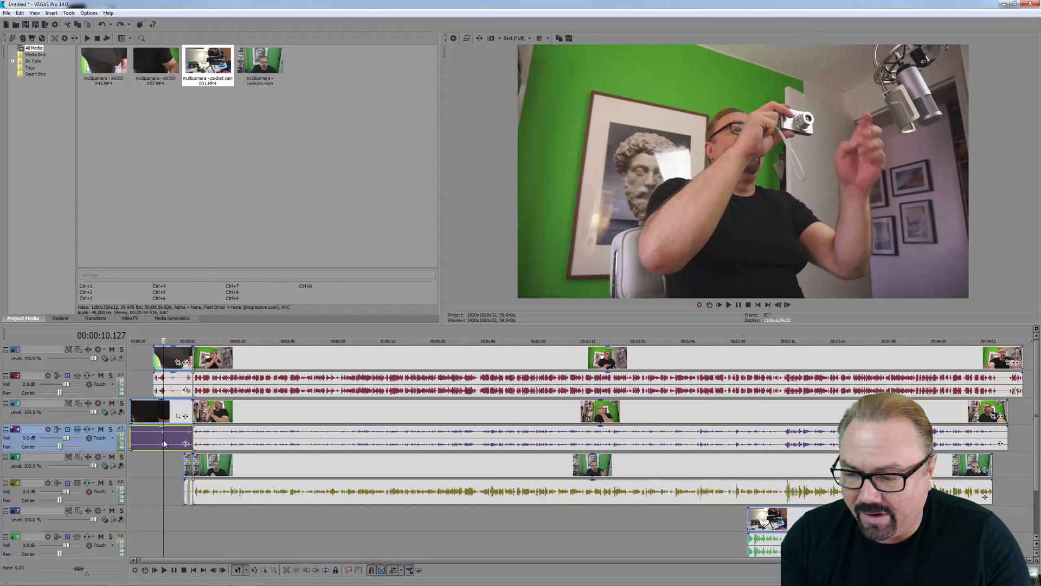
pyautogui.click(781, 519)
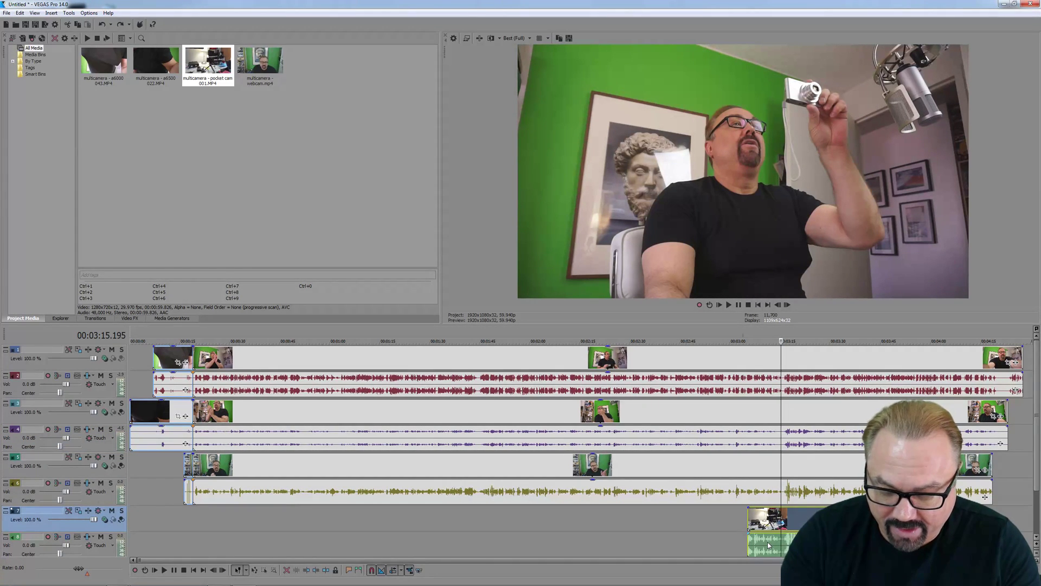
pyautogui.click(576, 542)
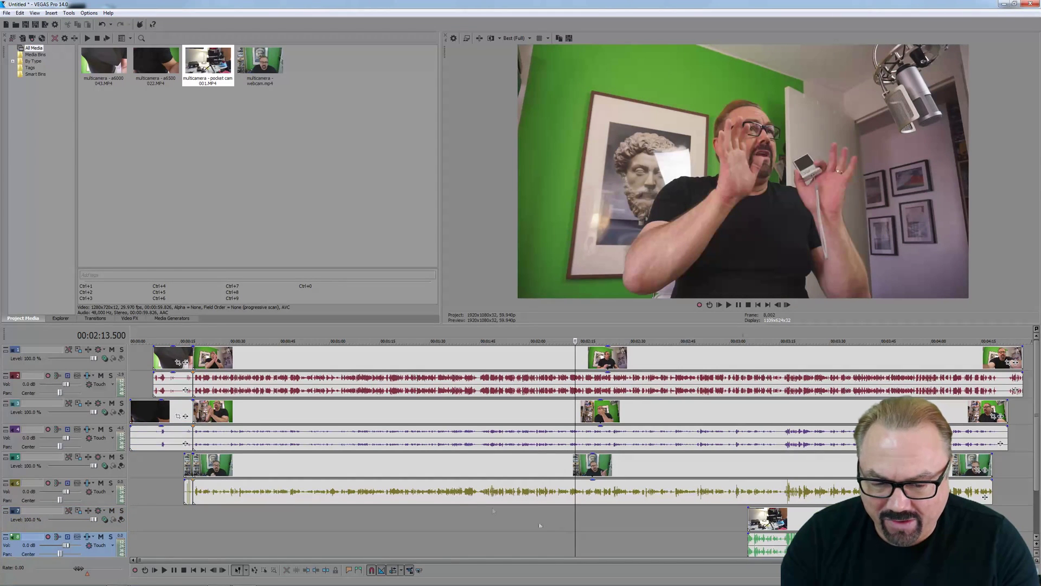
pyautogui.click(147, 438)
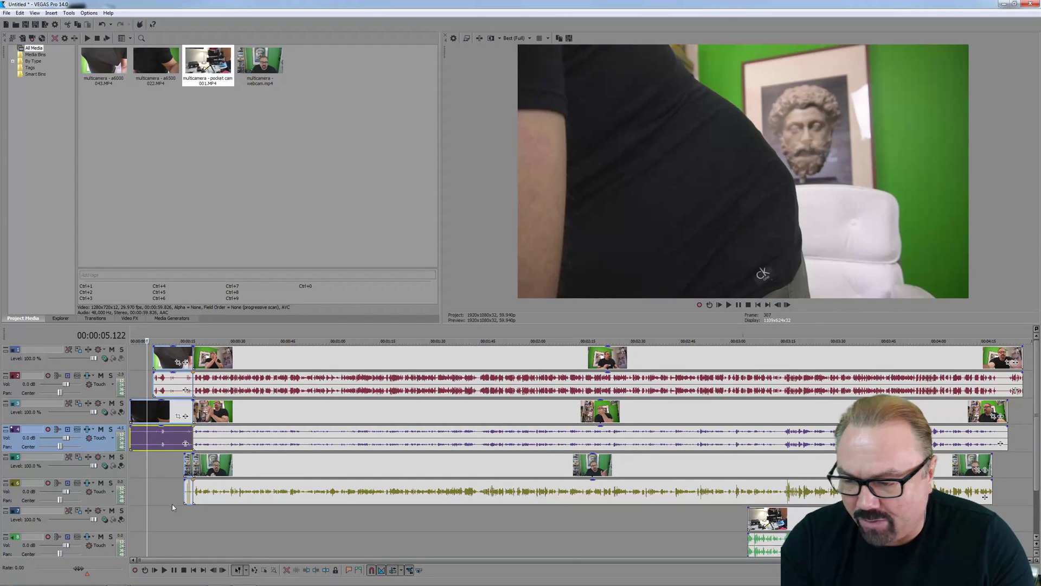
pyautogui.press('Delete')
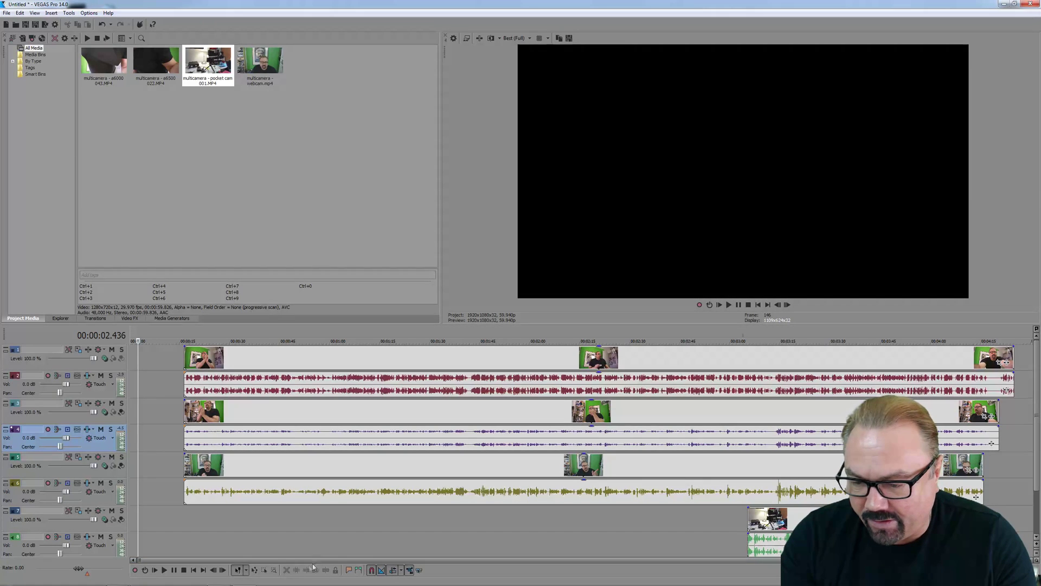
# Marquee-select every camera event and slide them all to 00:00:00.
pyautogui.click(265, 570)
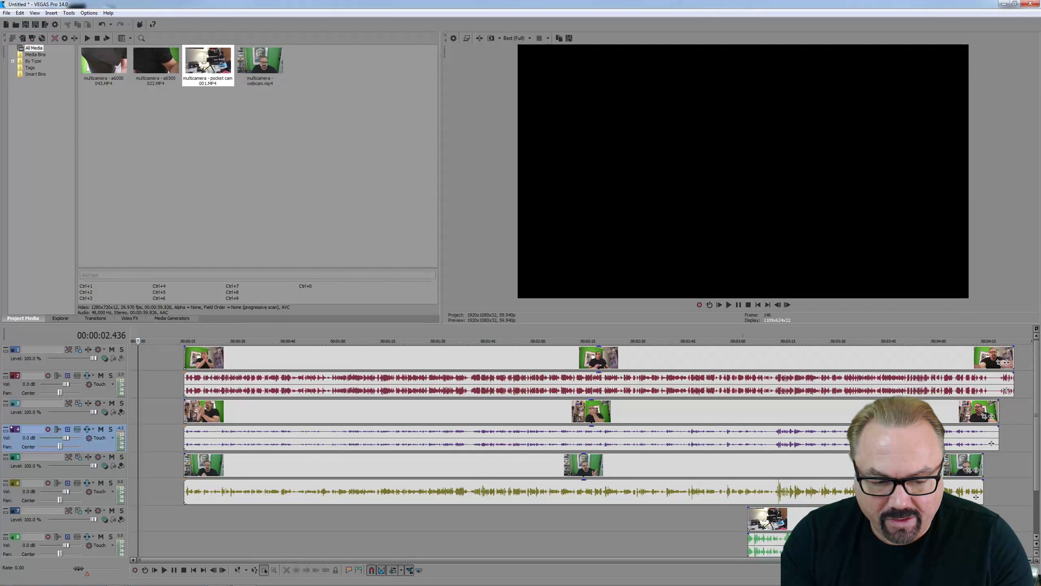
pyautogui.moveTo(771, 416); pyautogui.dragTo(730, 380)
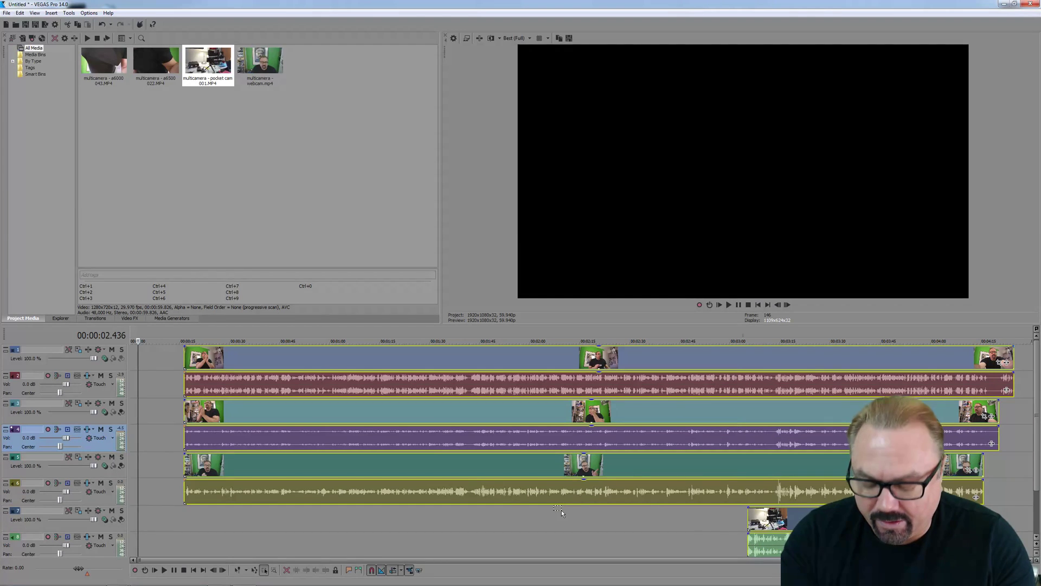
pyautogui.click(237, 570)
pyautogui.moveTo(250, 355); pyautogui.dragTo(175, 359)
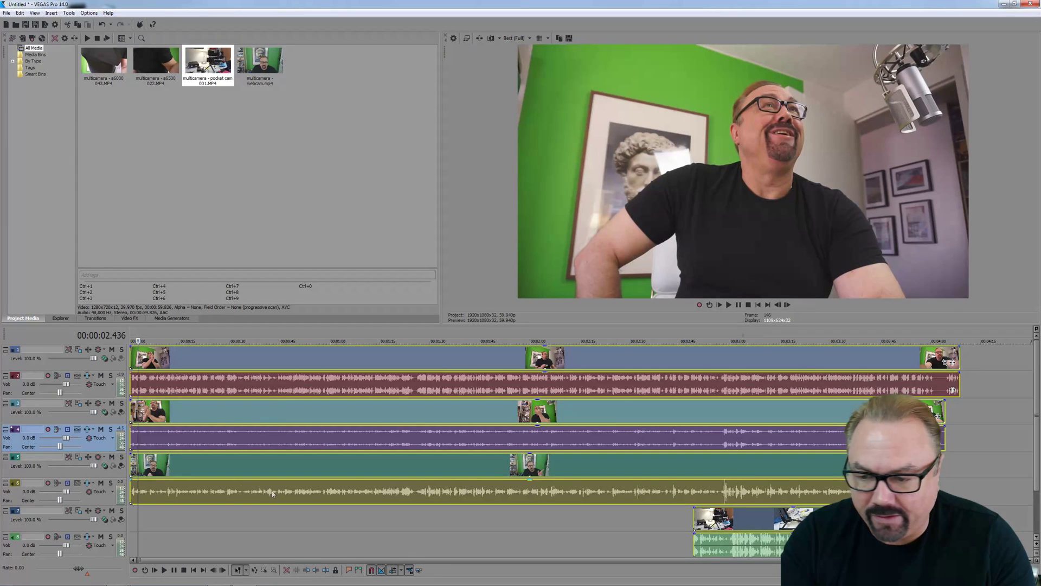
# Check the audio events on tracks 2, 4, 6 and 8, ending at about 2:56.
pyautogui.click(210, 393)
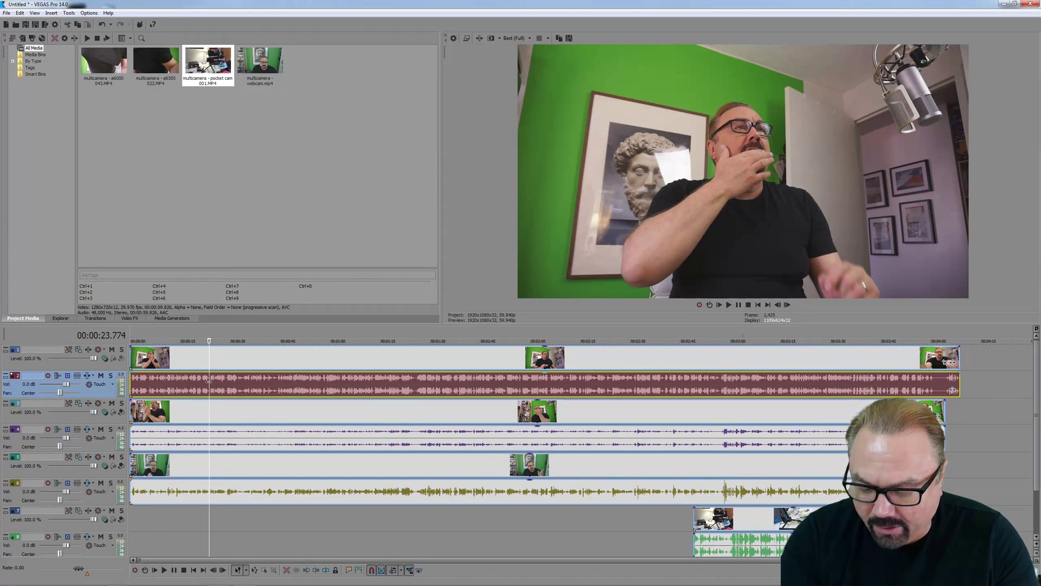
pyautogui.click(217, 435)
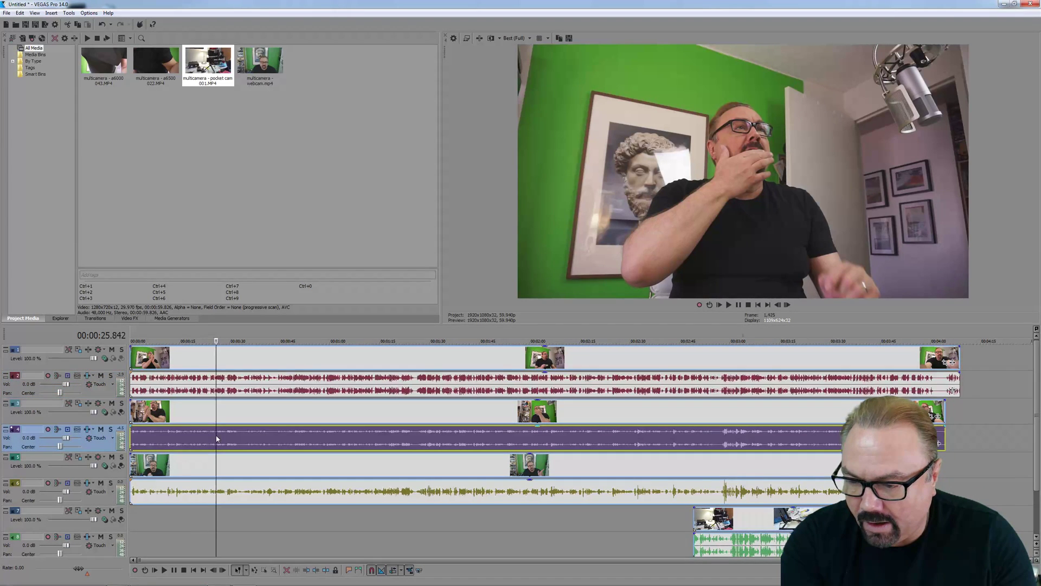
pyautogui.click(223, 491)
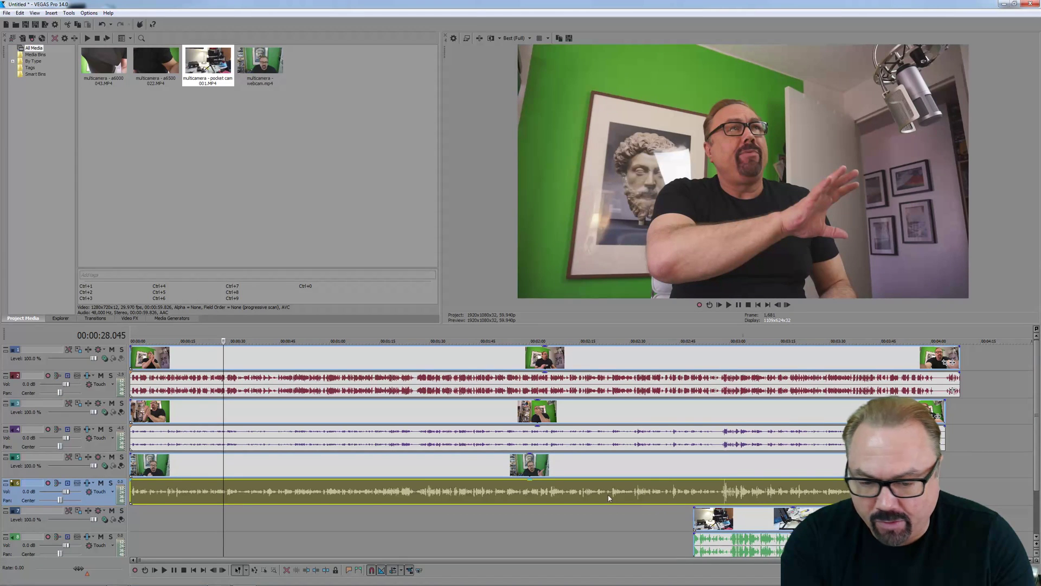
pyautogui.click(733, 546)
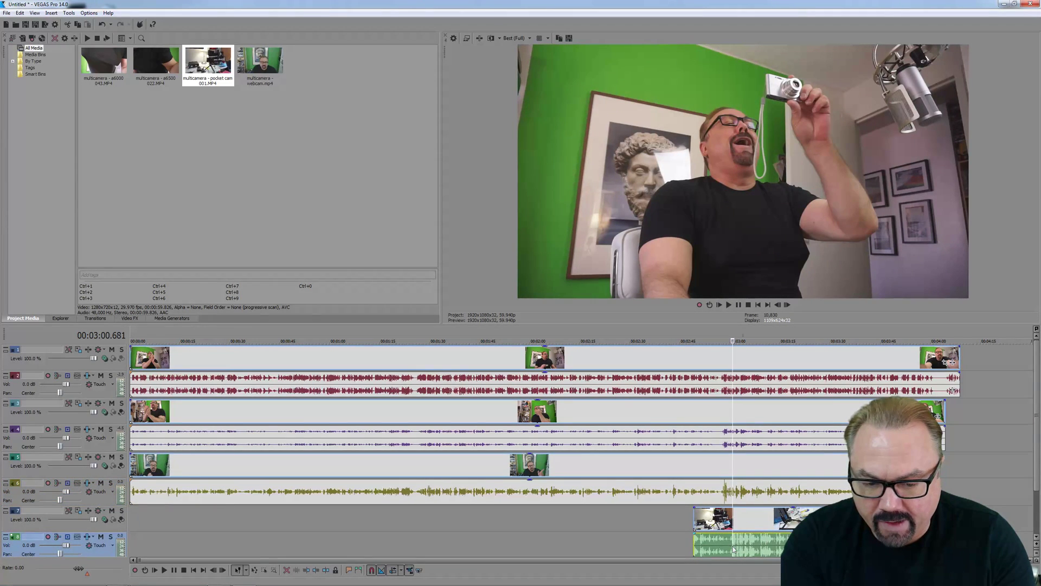
pyautogui.click(718, 545)
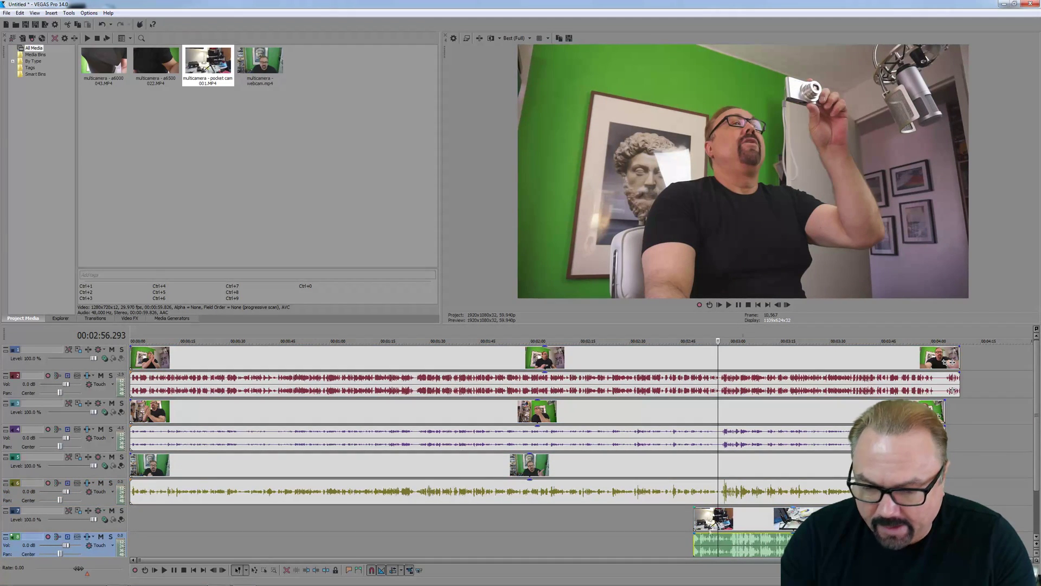
# Delete the camera audio on tracks 2 and 4, then remove empty audio tracks 2 and 3.
pyautogui.click(630, 442)
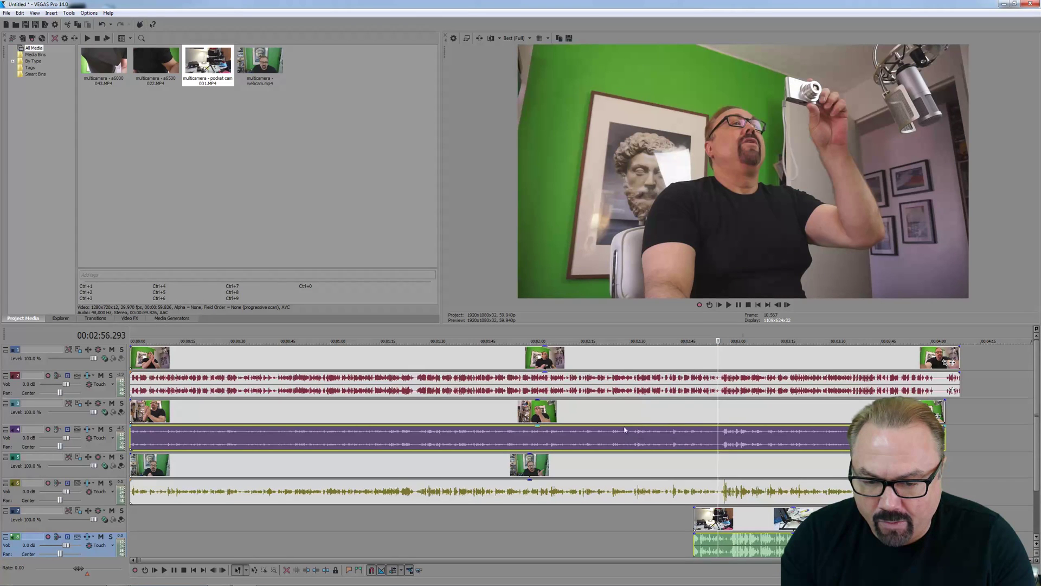
pyautogui.keyDown('ctrl'); pyautogui.click(866, 391); pyautogui.keyUp('ctrl')
pyautogui.press('Delete')
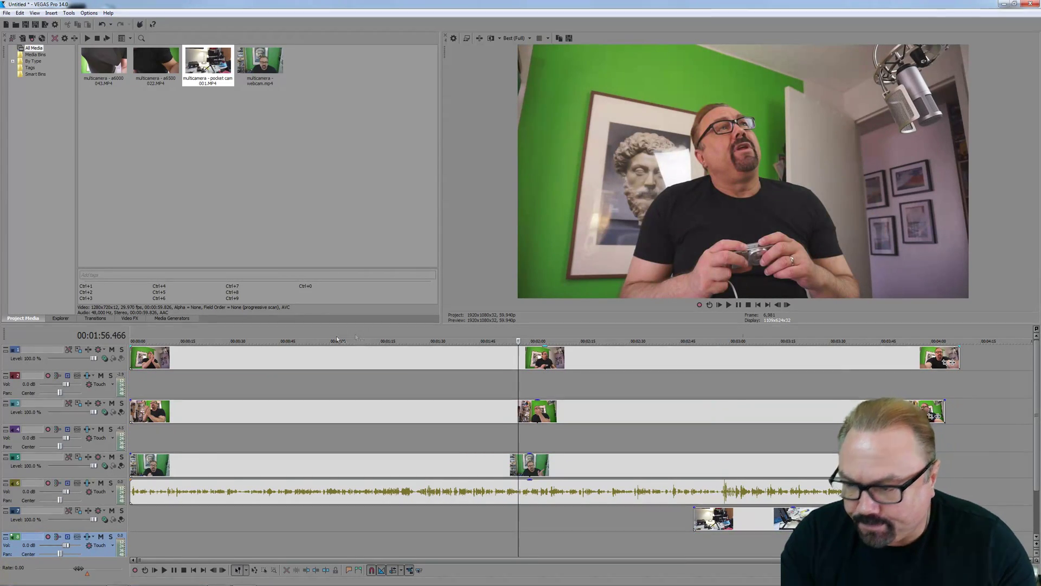
pyautogui.click(92, 390)
pyautogui.rightClick(92, 391)
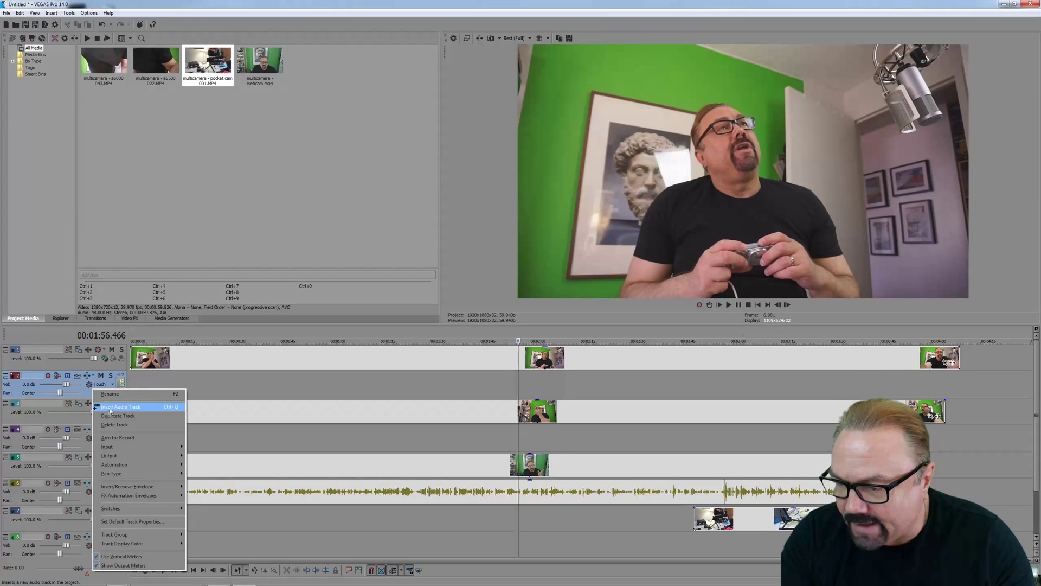
pyautogui.click(109, 426)
pyautogui.rightClick(103, 418)
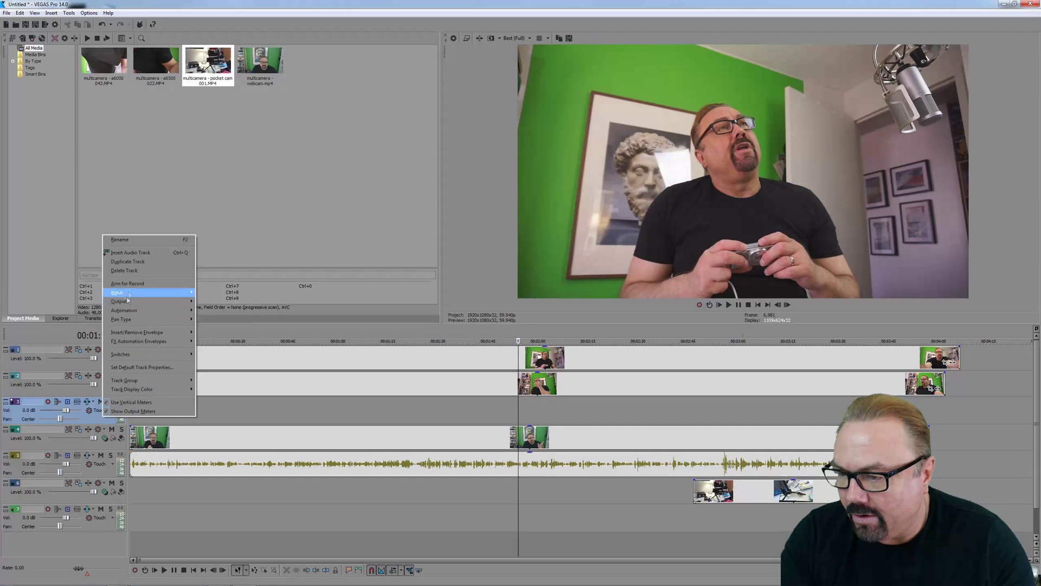
pyautogui.click(131, 271)
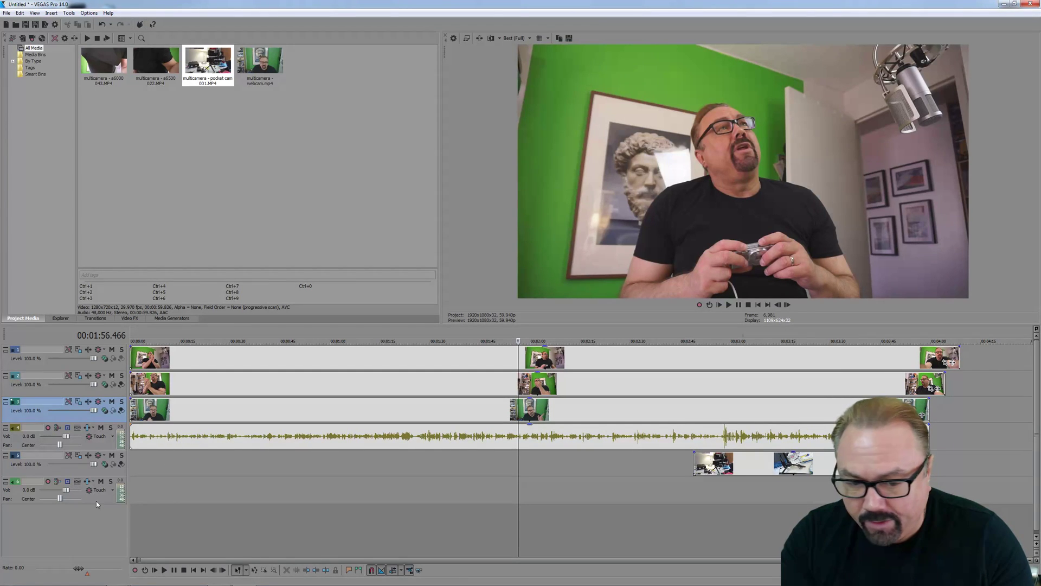
# Move the remaining camera audio down to track 6 and delete empty track 4.
pyautogui.click(213, 442)
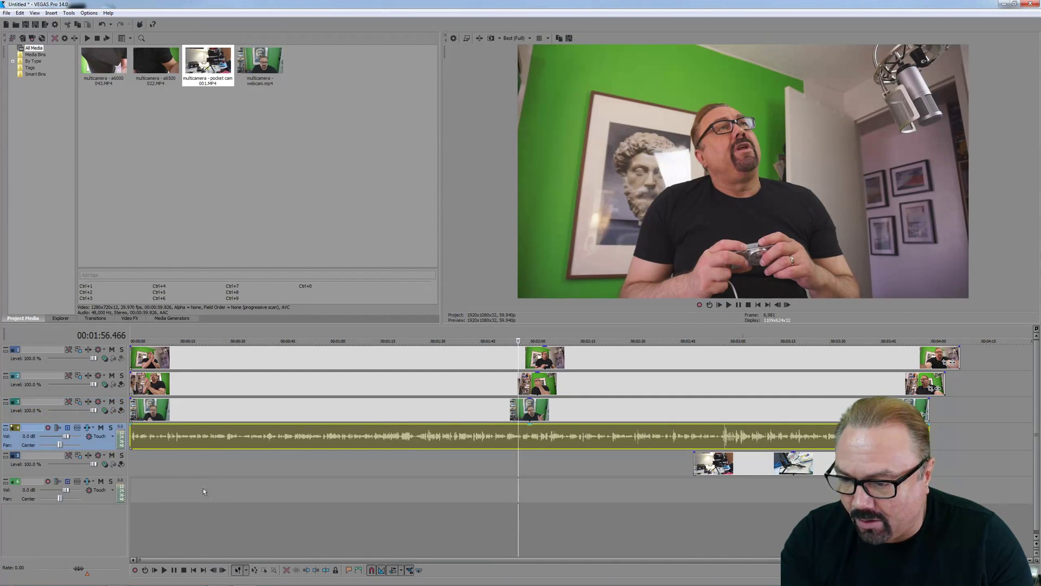
pyautogui.moveTo(202, 491); pyautogui.dragTo(194, 488)
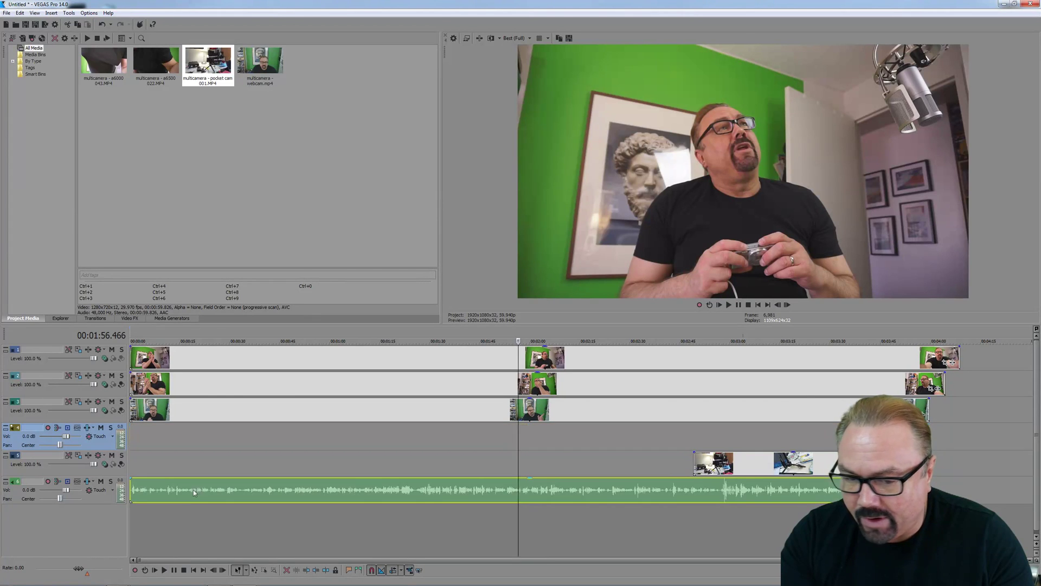
pyautogui.click(756, 470)
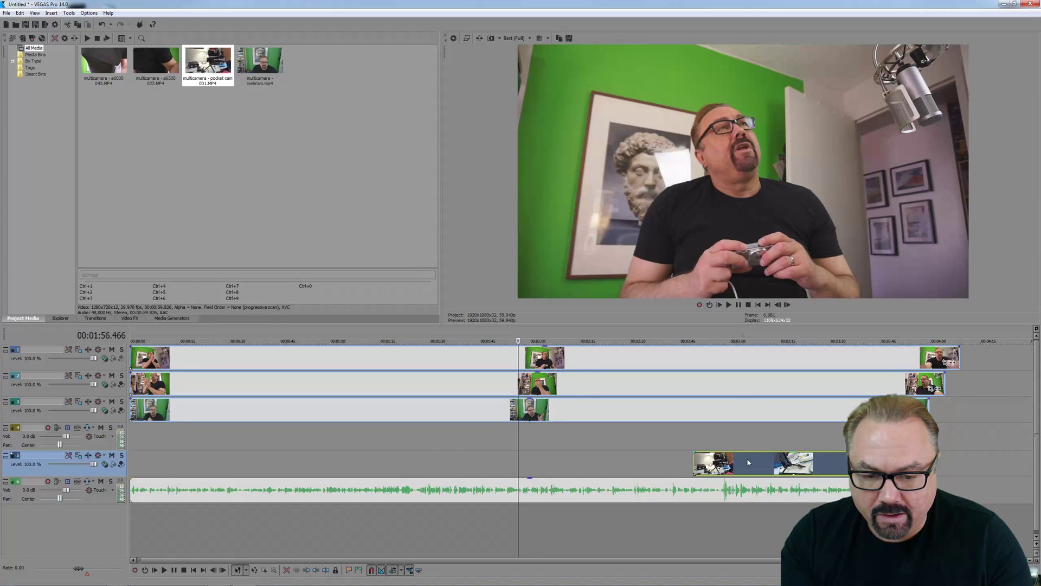
pyautogui.rightClick(228, 434)
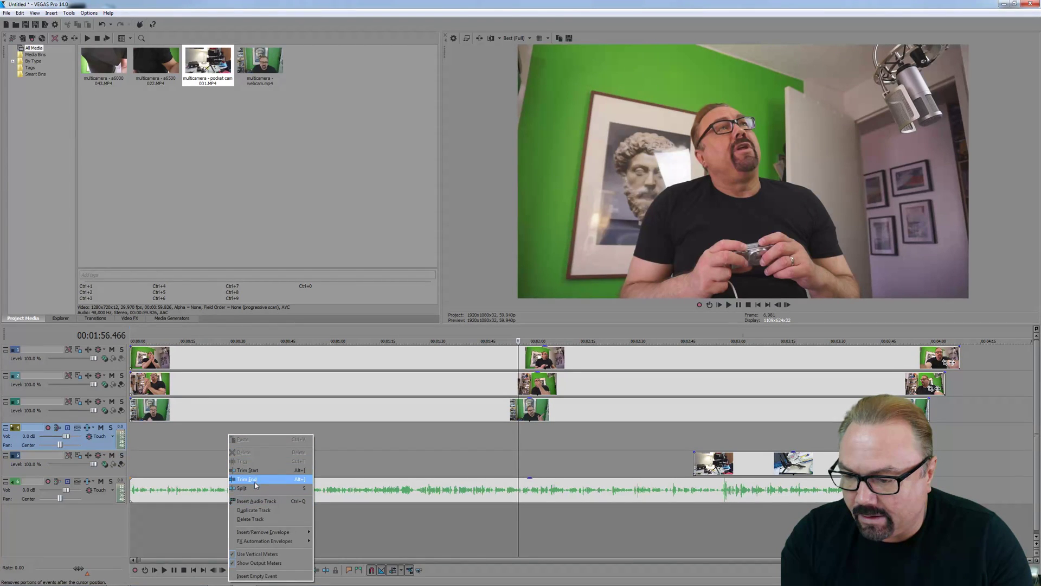
pyautogui.click(254, 518)
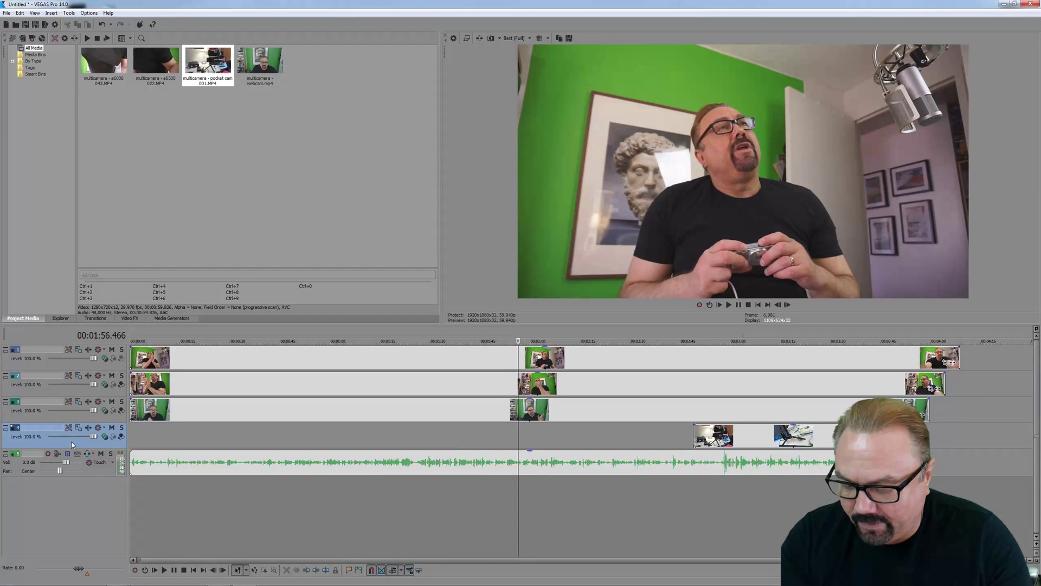
# Add video tracks 3, 2 and 1 to the selection alongside track 4.
pyautogui.keyDown('shift'); pyautogui.click(70, 414); pyautogui.keyUp('shift')
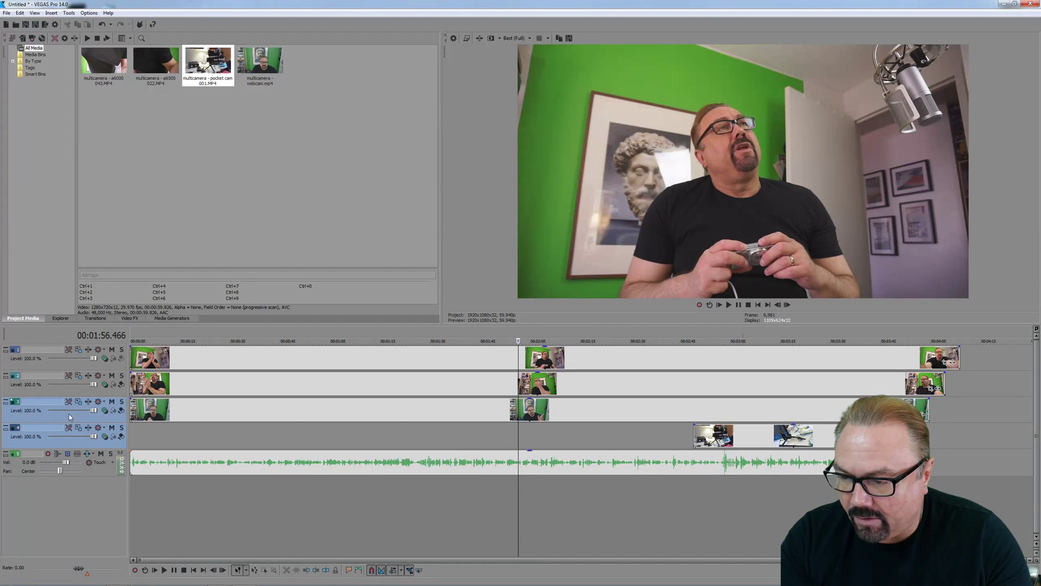
pyautogui.click(74, 385)
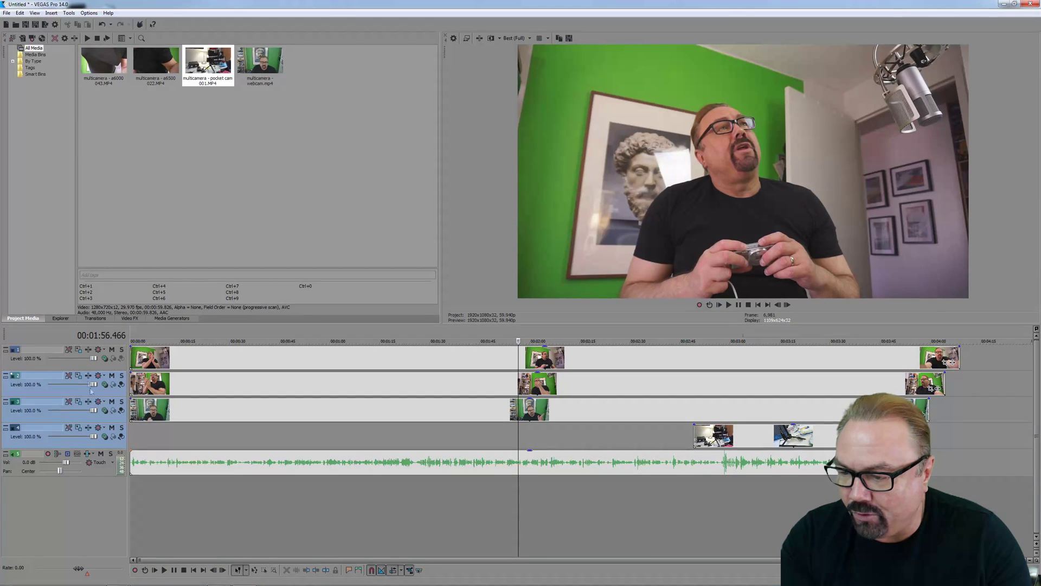
pyautogui.keyDown('ctrl'); pyautogui.click(74, 365); pyautogui.keyUp('ctrl')
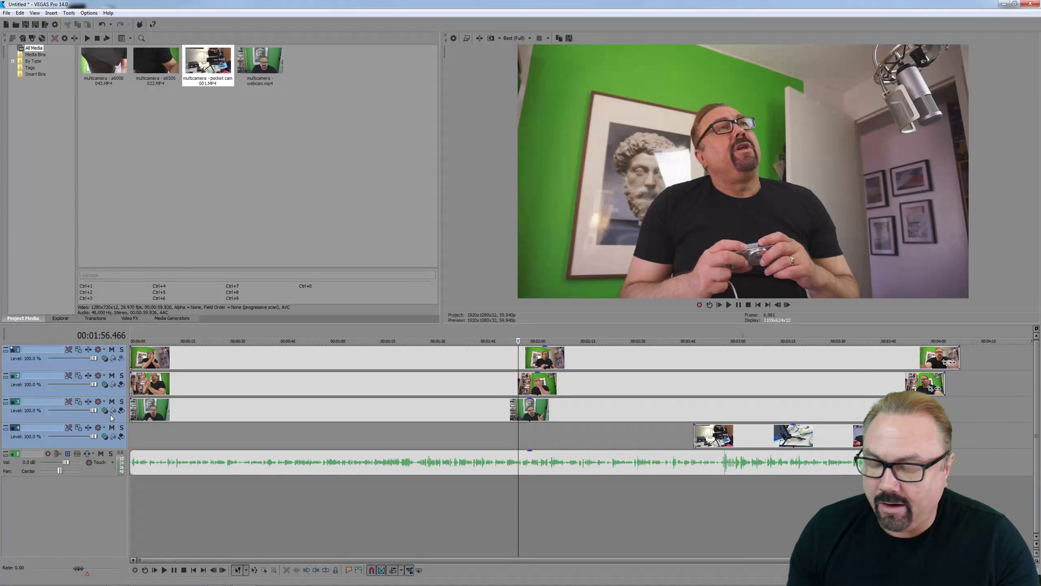
# Enable Multicamera Editing from the Tools > Multicamera menu.
pyautogui.click(63, 13)
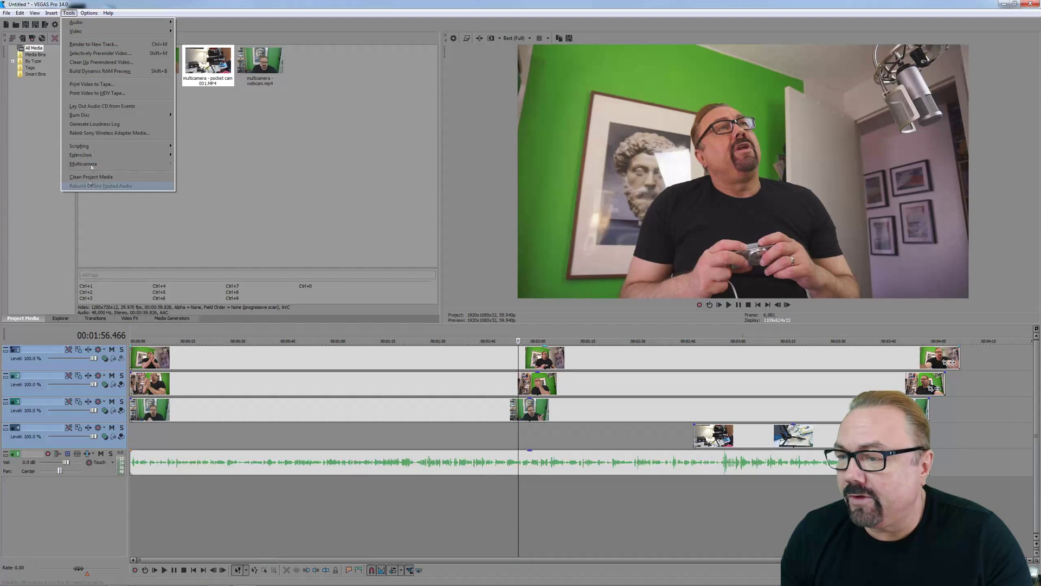
pyautogui.moveTo(86, 168)
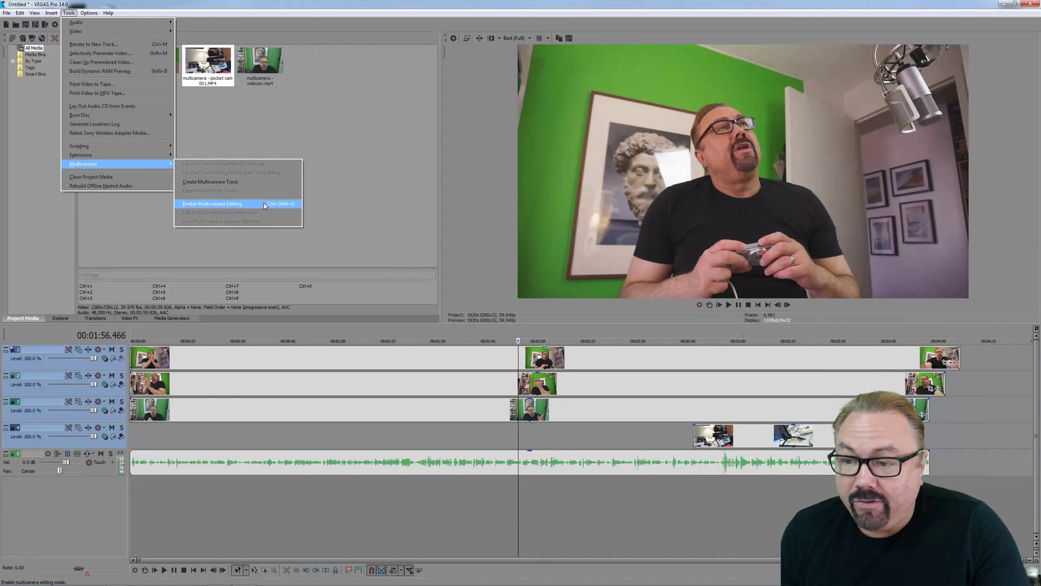
pyautogui.click(213, 205)
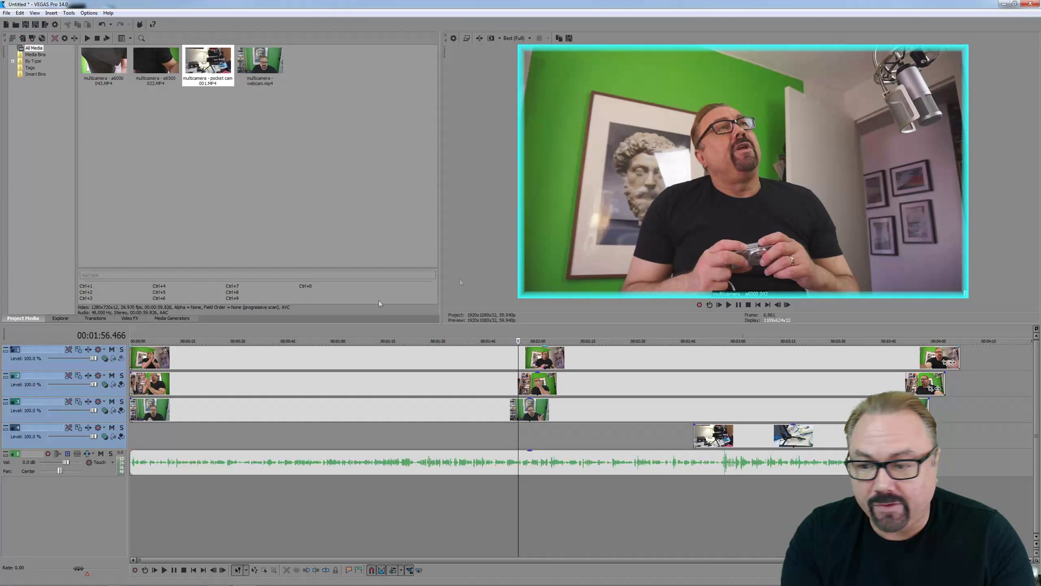
# Create a multicamera track from the four camera tracks, scrub ahead, then return to the project start.
pyautogui.click(74, 14)
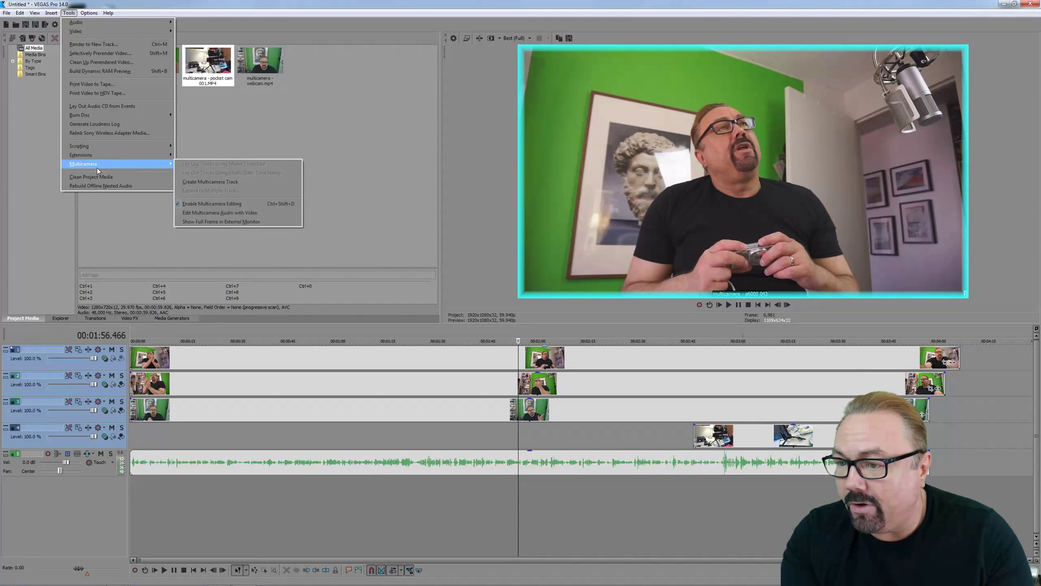
pyautogui.click(230, 187)
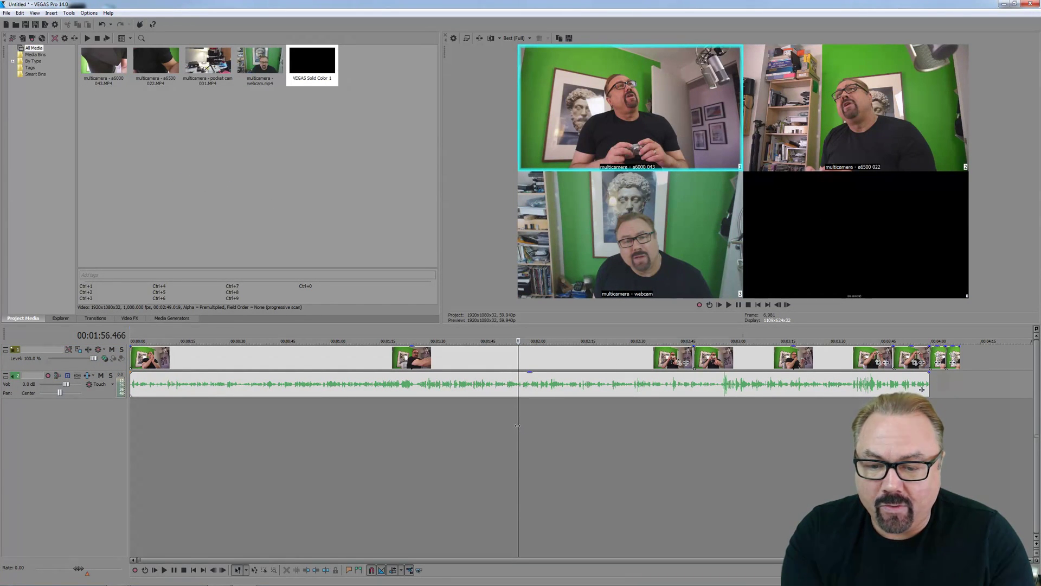
pyautogui.moveTo(518, 425); pyautogui.dragTo(829, 426)
pyautogui.click(136, 390)
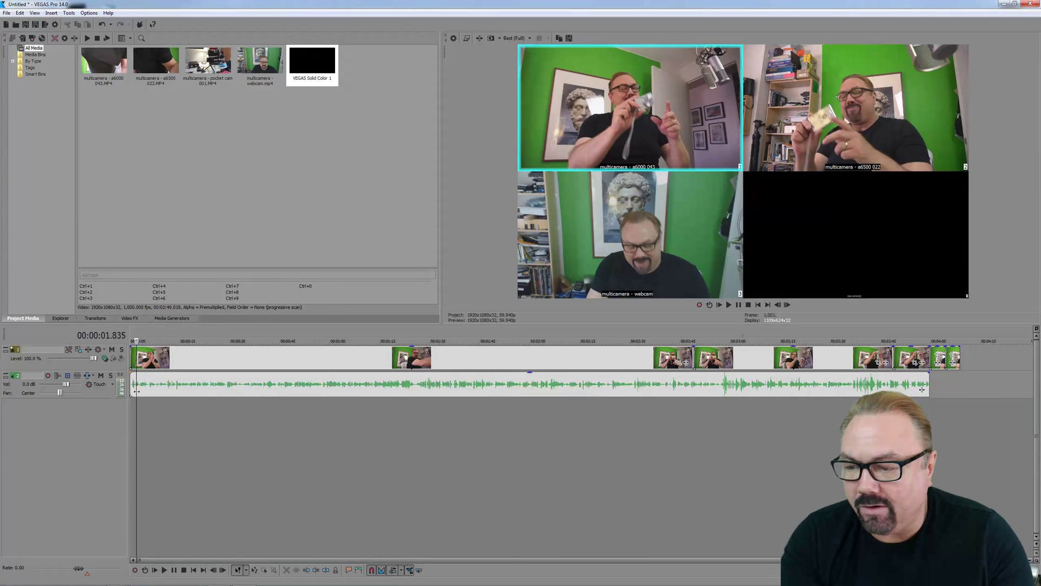
pyautogui.press('Home')
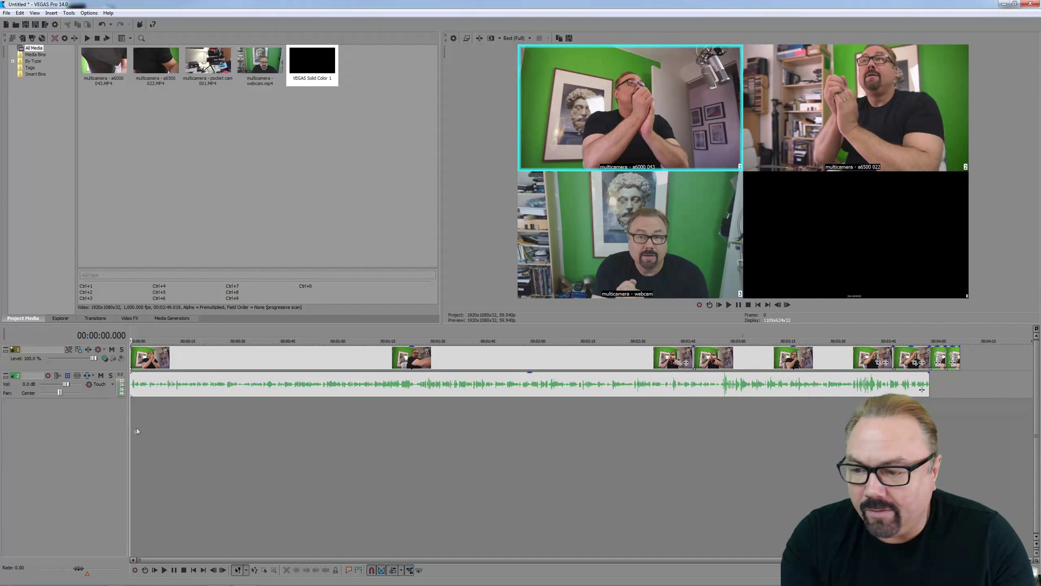
pyautogui.click(165, 570)
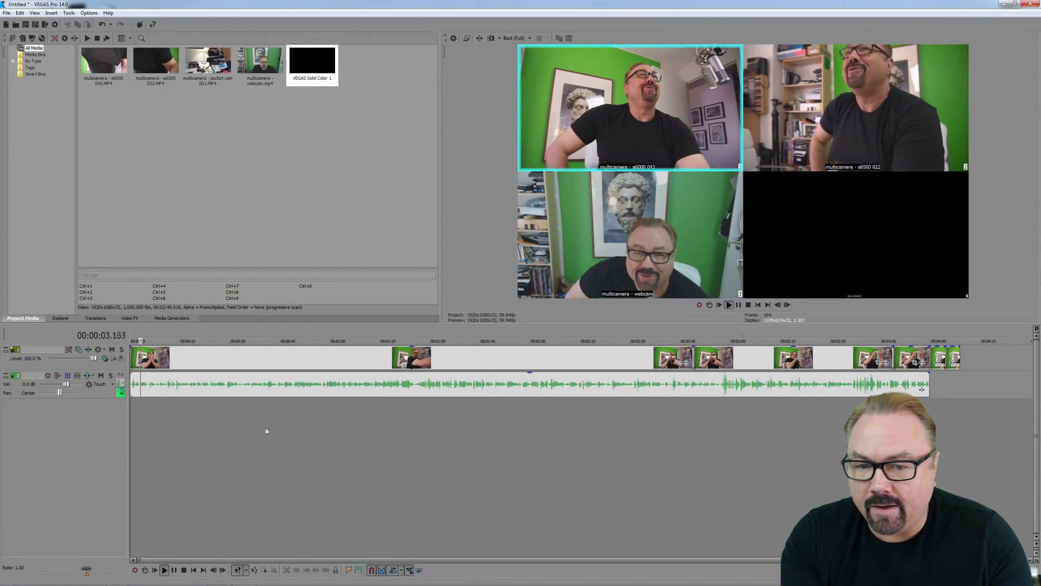
pyautogui.click(175, 571)
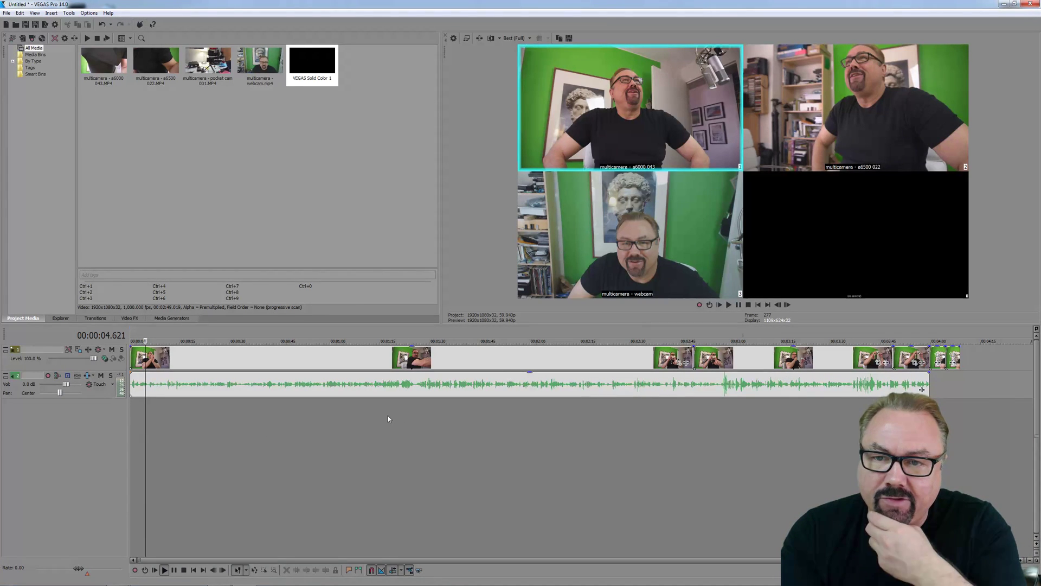
pyautogui.click(524, 39)
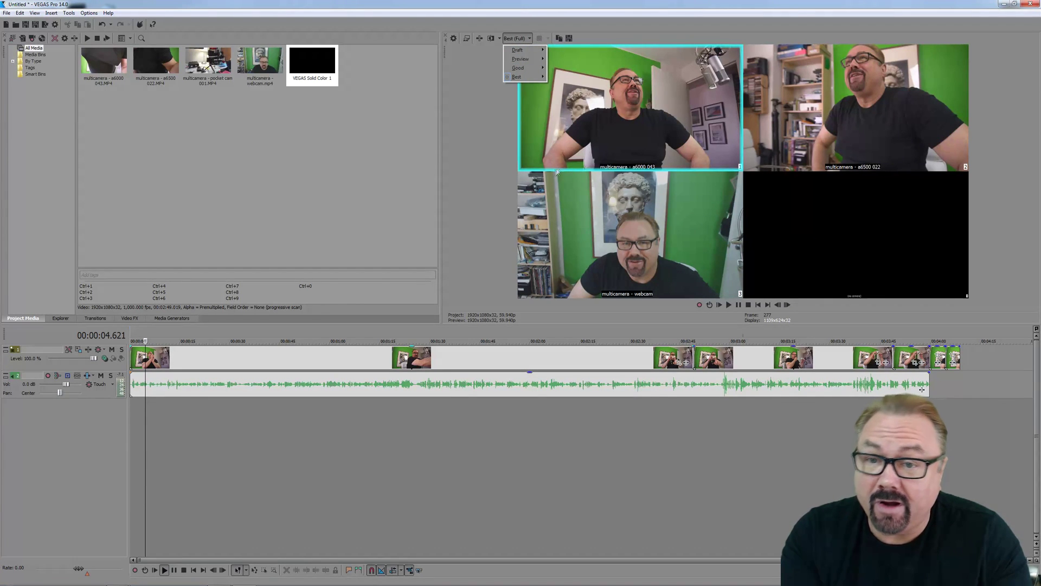
pyautogui.moveTo(538, 79)
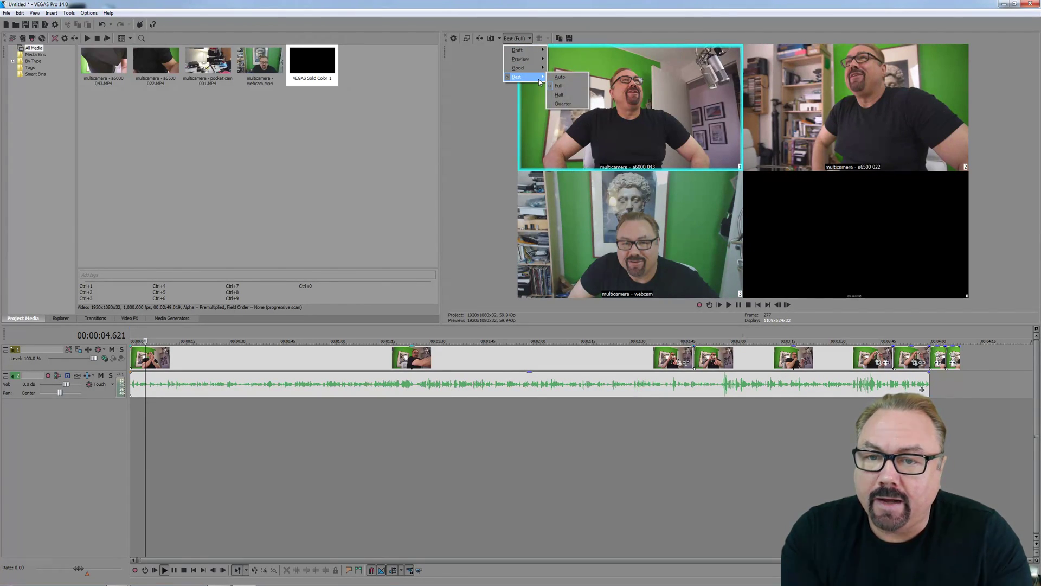
pyautogui.moveTo(532, 61)
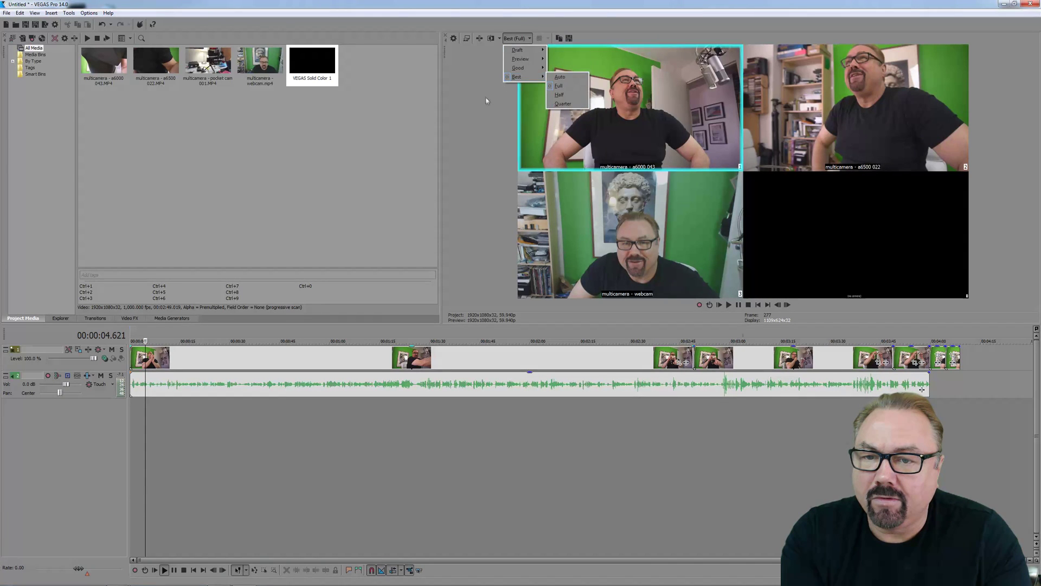
pyautogui.click(477, 114)
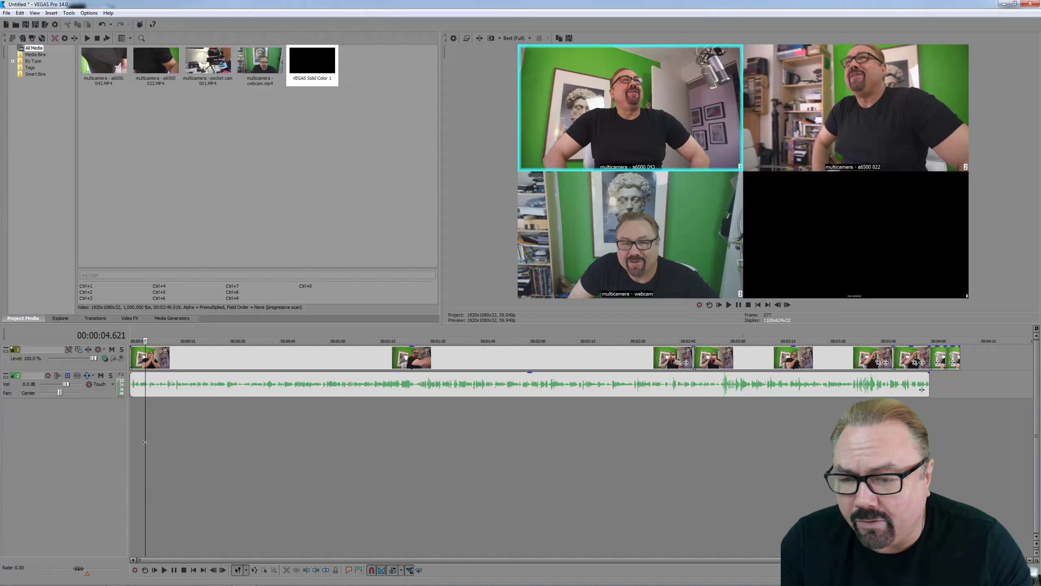
# From about 20 seconds, cut between a6500 022, the webcam, a6000 043 and a6500 022 again.
pyautogui.moveTo(146, 442); pyautogui.dragTo(228, 449)
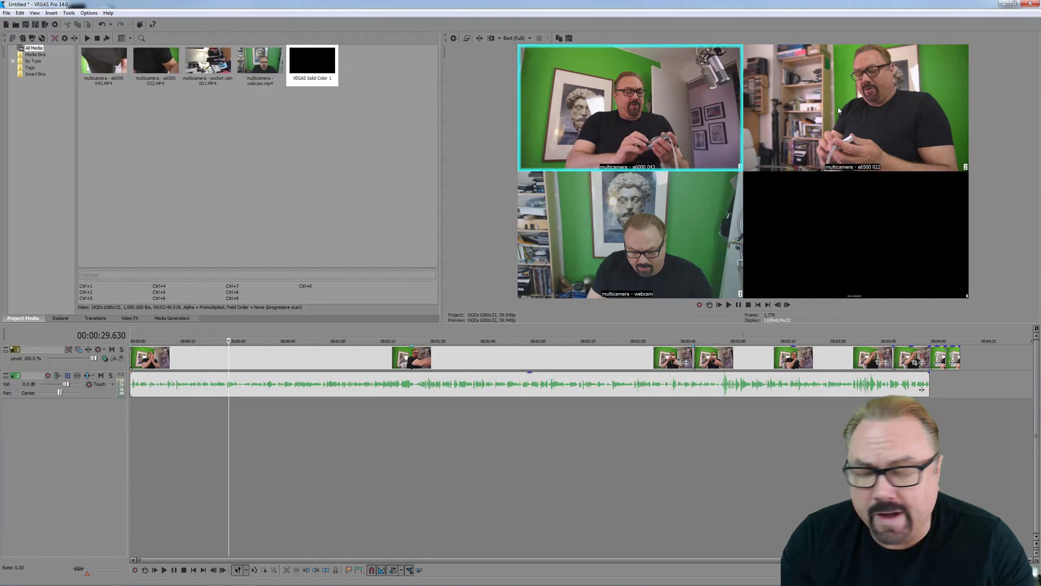
pyautogui.click(819, 149)
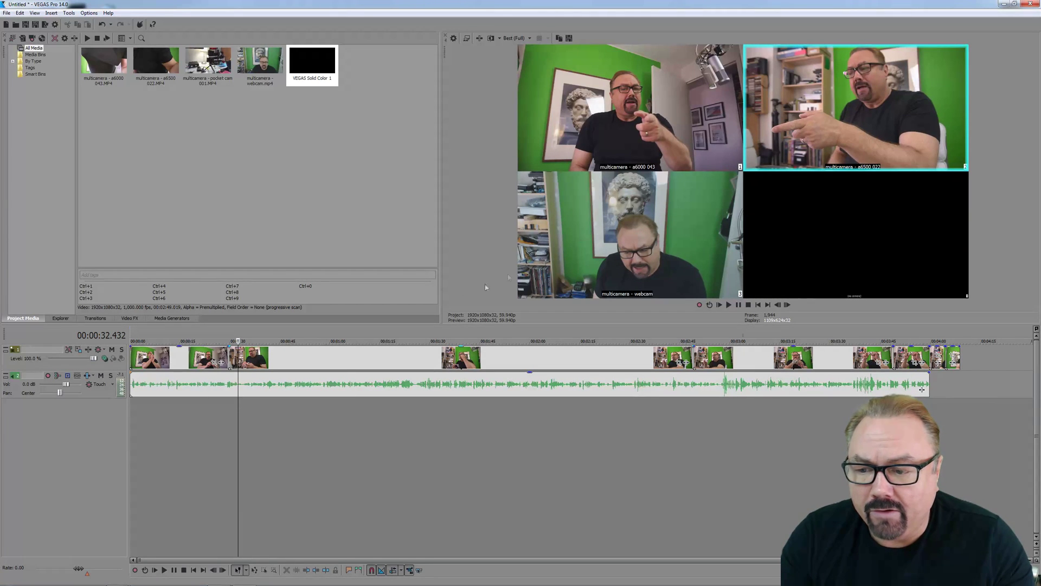
pyautogui.click(537, 260)
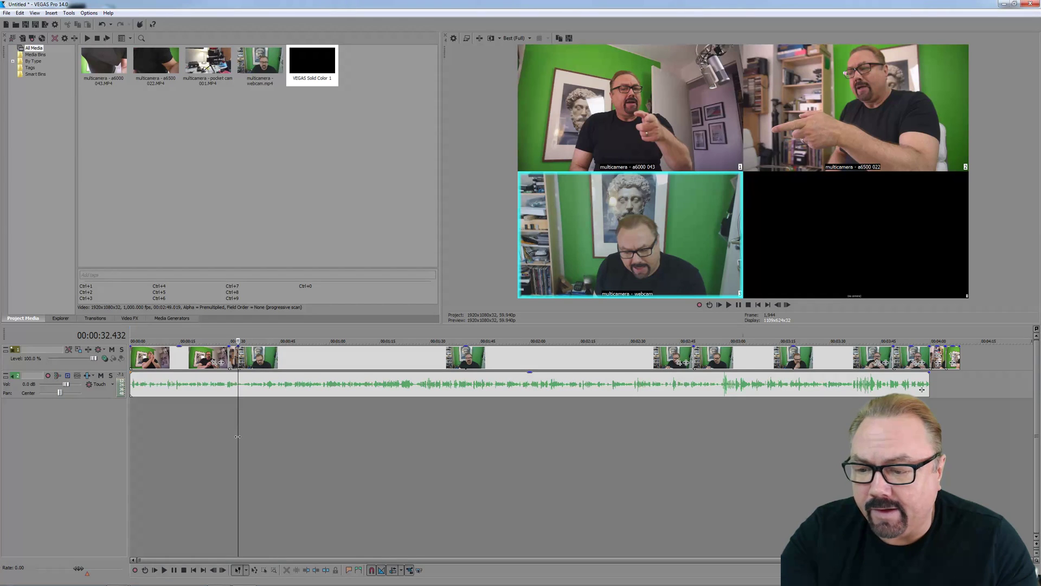
pyautogui.moveTo(237, 437); pyautogui.dragTo(259, 437)
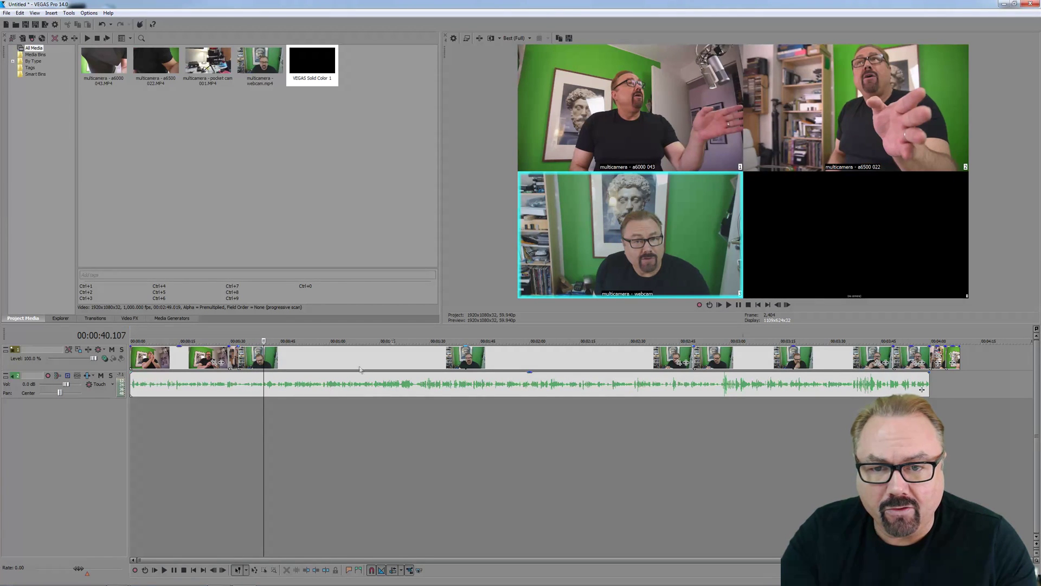
pyautogui.press('1')
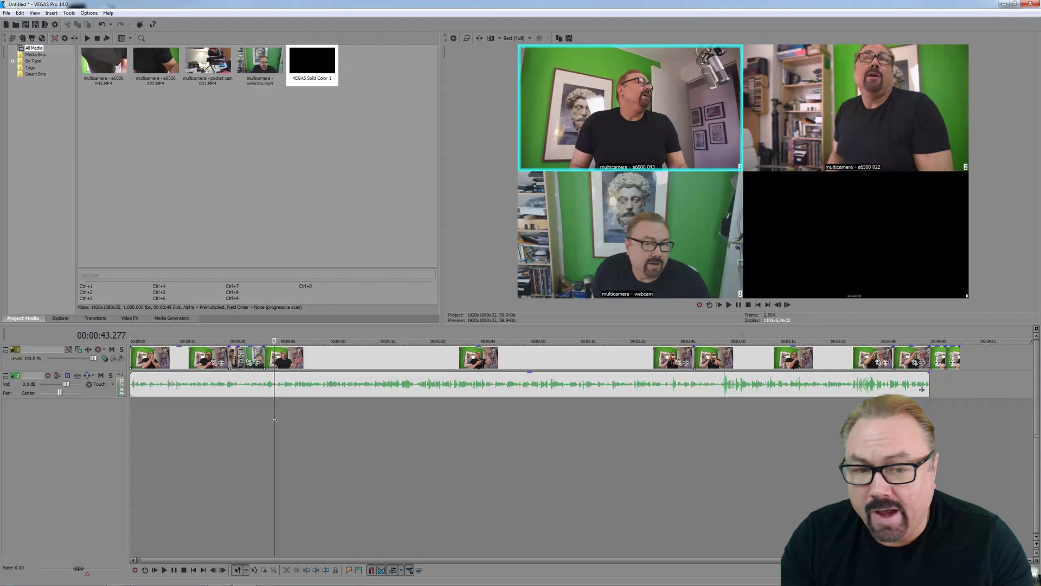
pyautogui.click(833, 164)
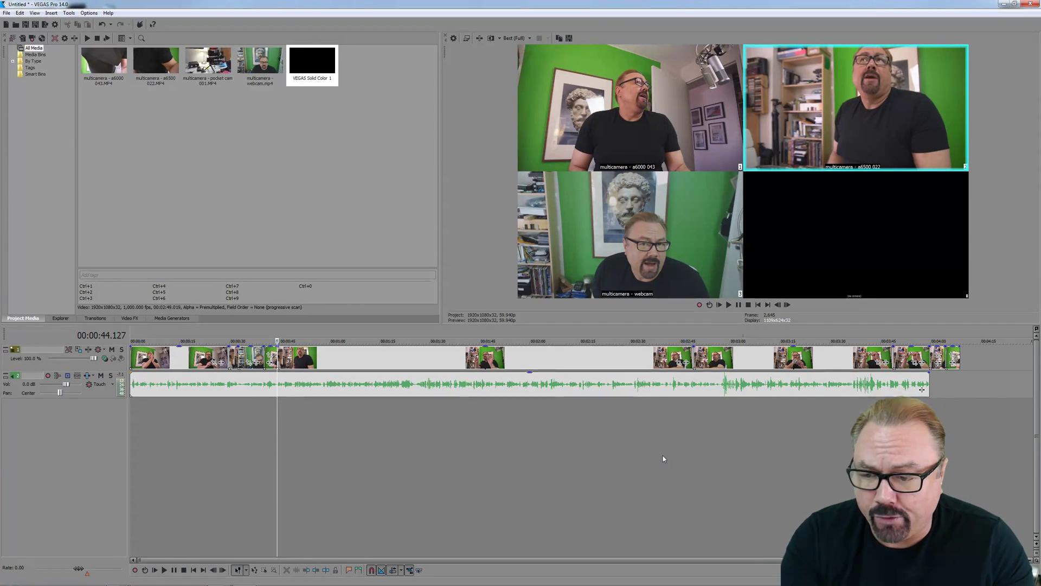
# During playback, cut live to a6000 043, the webcam and a6500 022, then stop.
pyautogui.press('space')
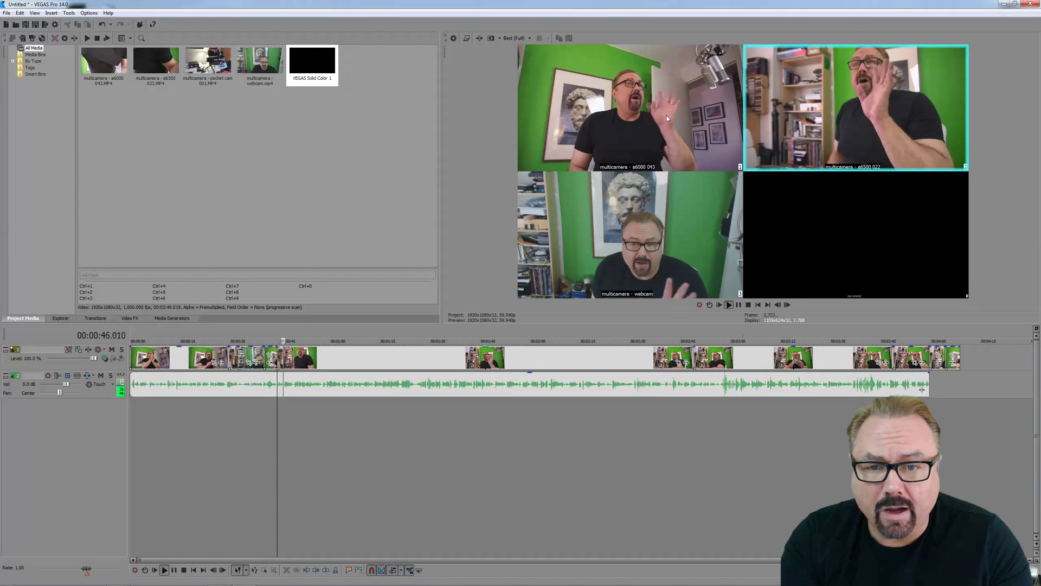
pyautogui.click(730, 118)
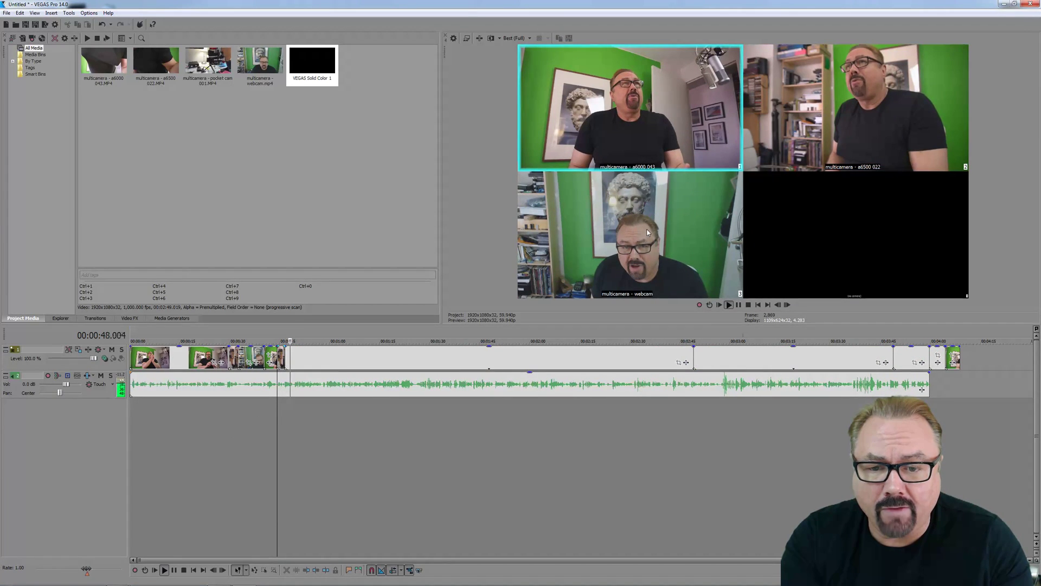
pyautogui.click(647, 231)
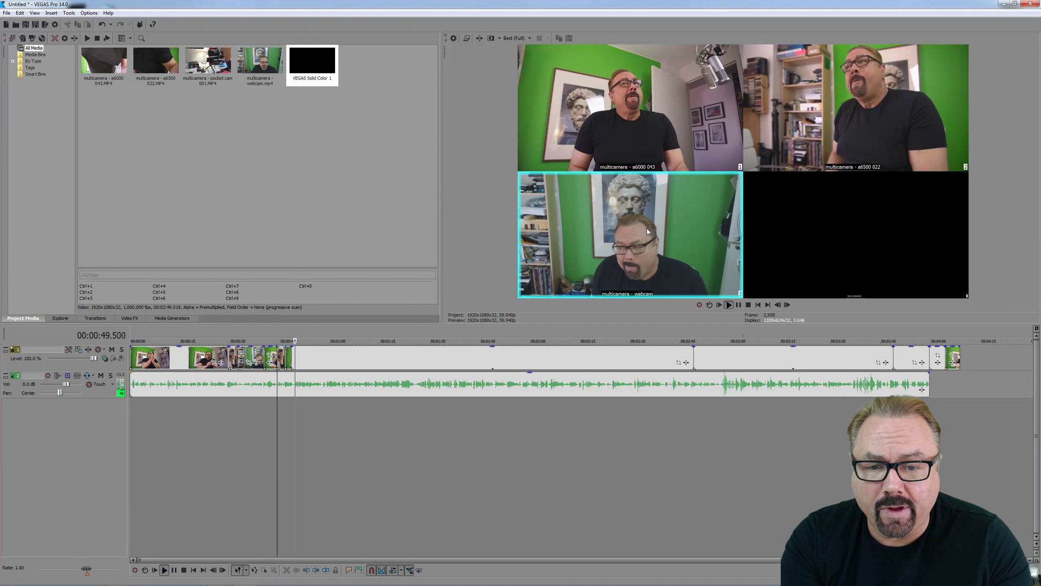
pyautogui.click(864, 127)
pyautogui.click(184, 570)
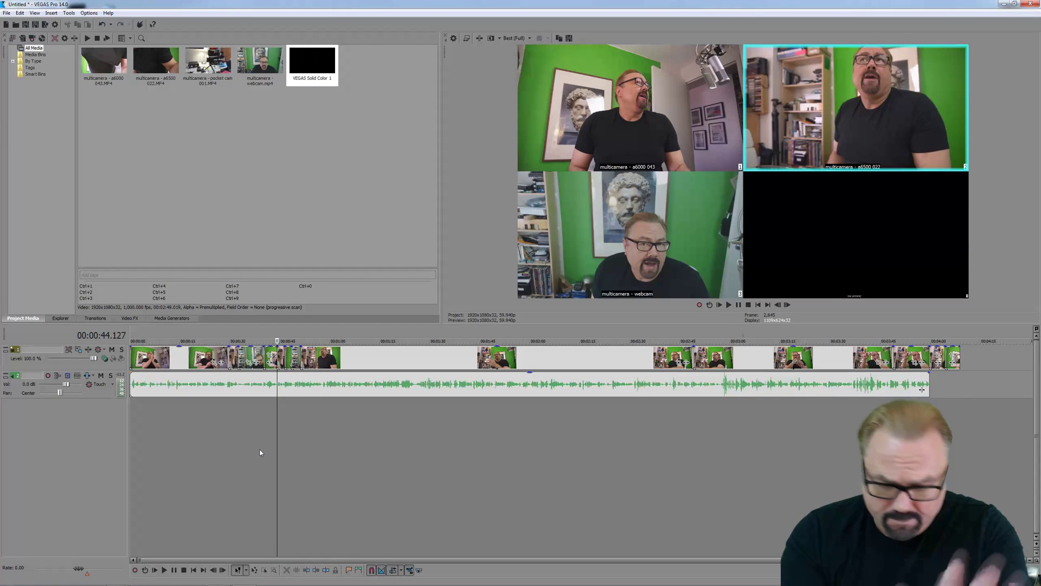